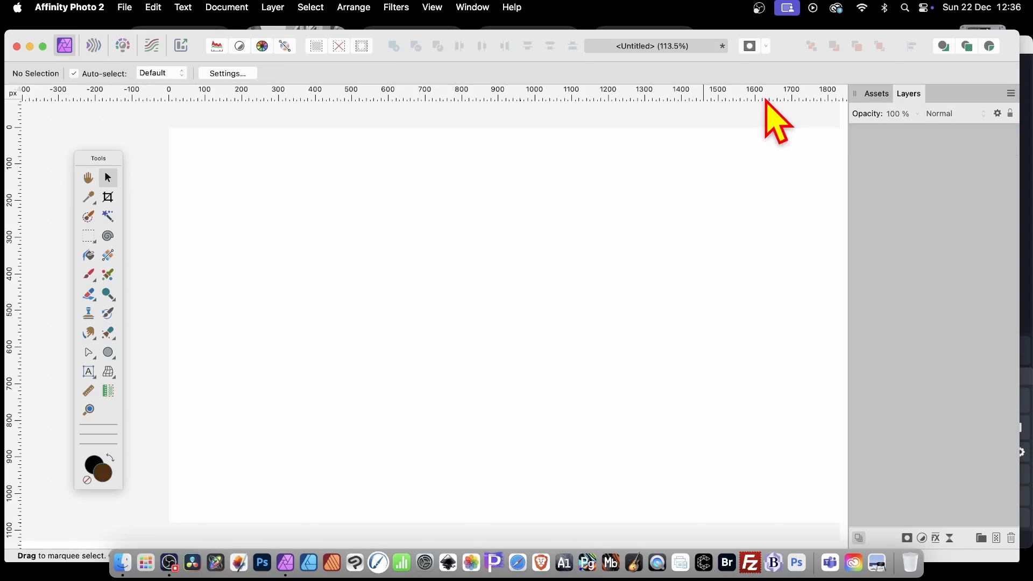
Add a new pixel layer and fill the whole canvas with black at 100% opacity in Normal blend mode.
left_click(273, 7)
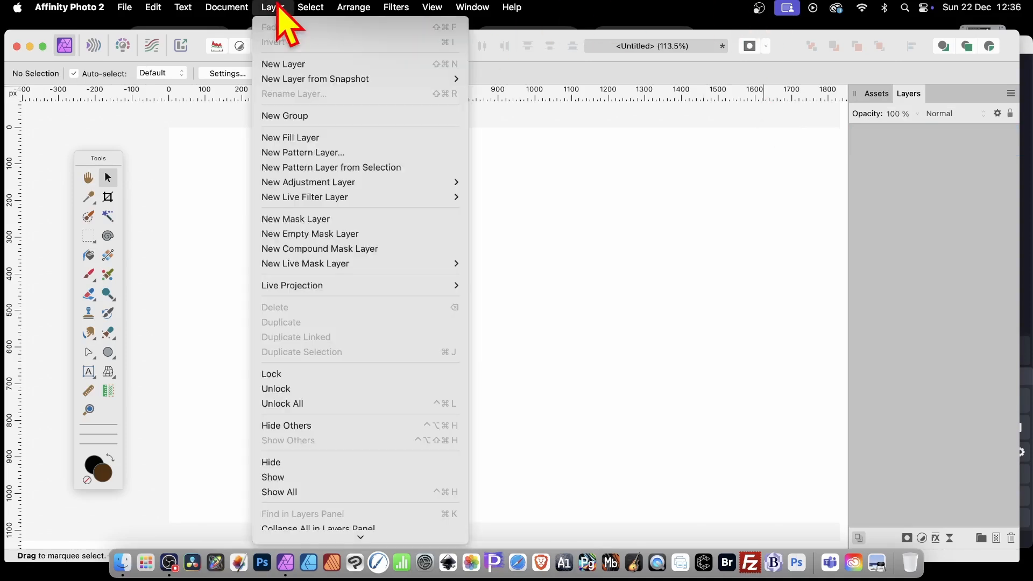
left_click(293, 65)
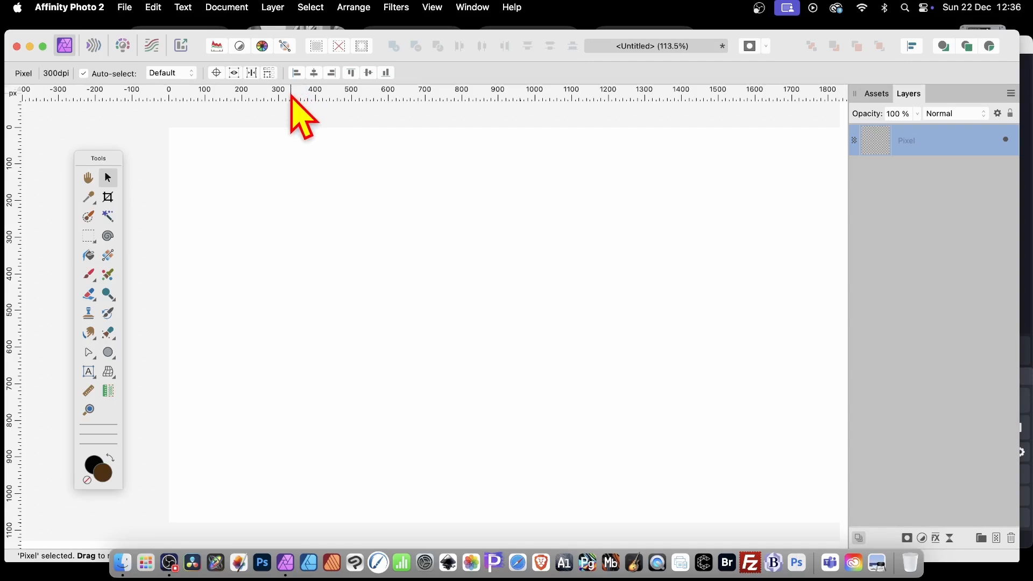
left_click(153, 7)
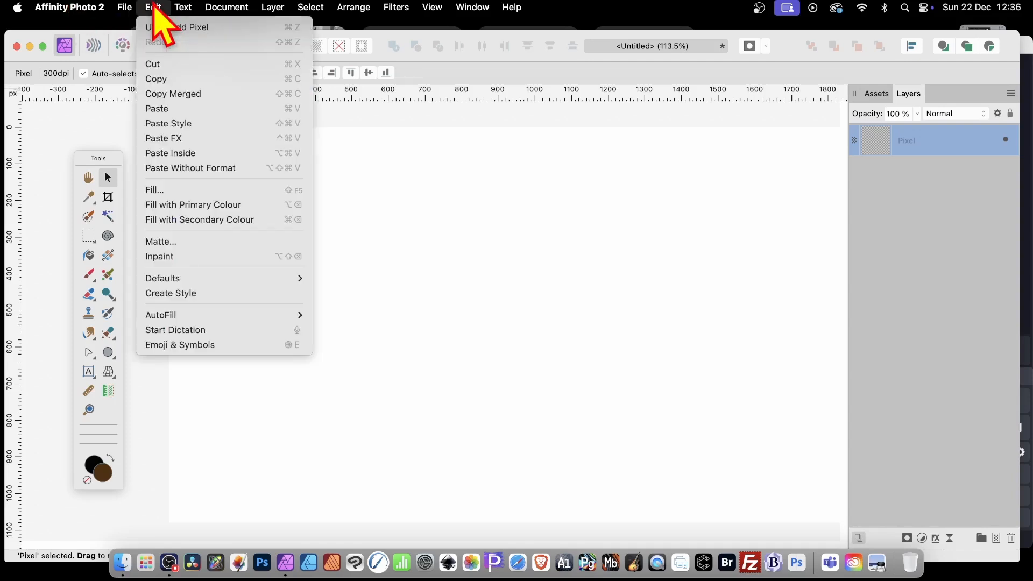
left_click(155, 190)
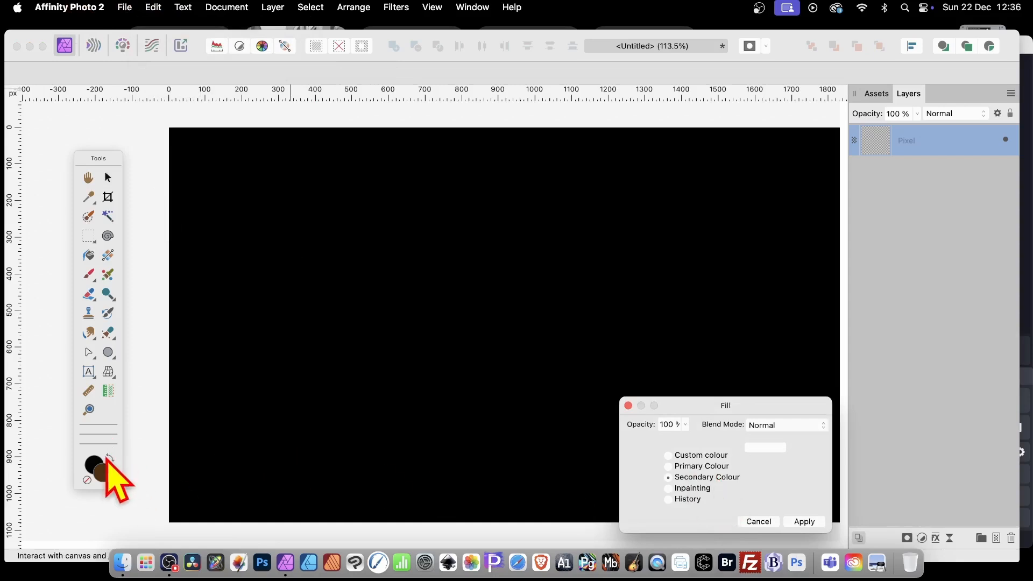
left_click(806, 521)
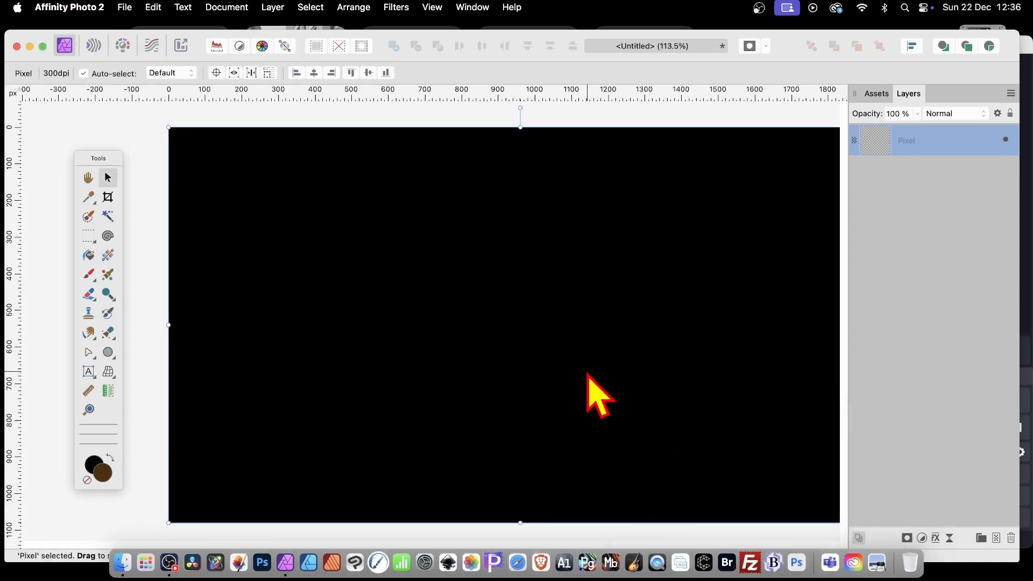
Apply the Add Noise filter to the black layer with 100% intensity, Gaussian distribution and Monochromatic off.
left_click(396, 7)
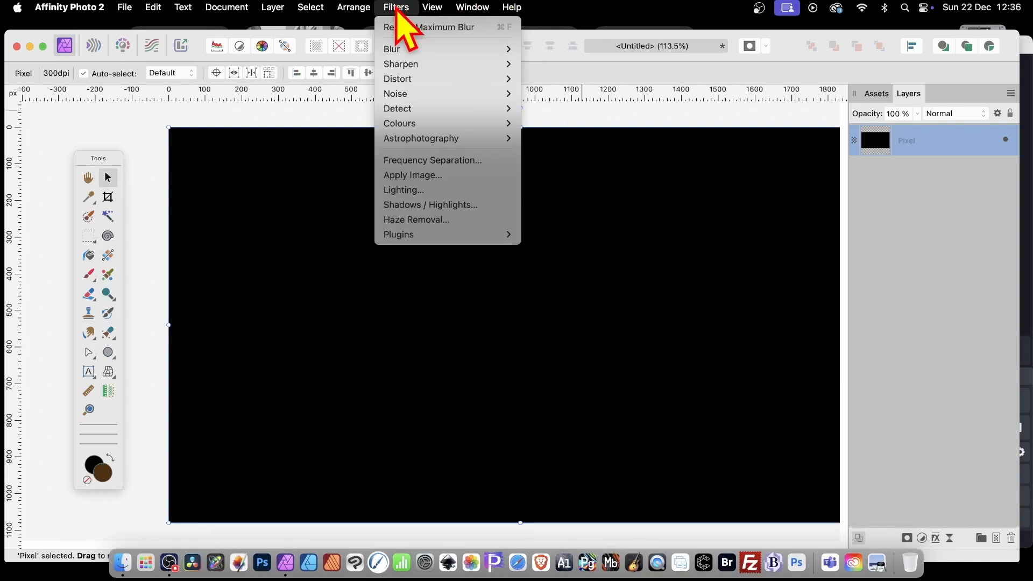
mouse_move(416, 95)
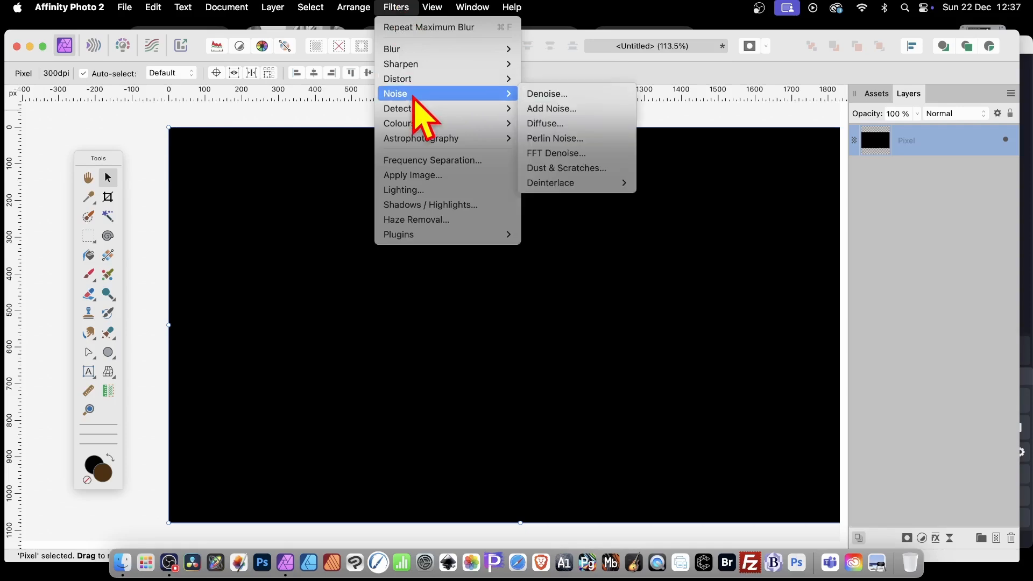
left_click(573, 109)
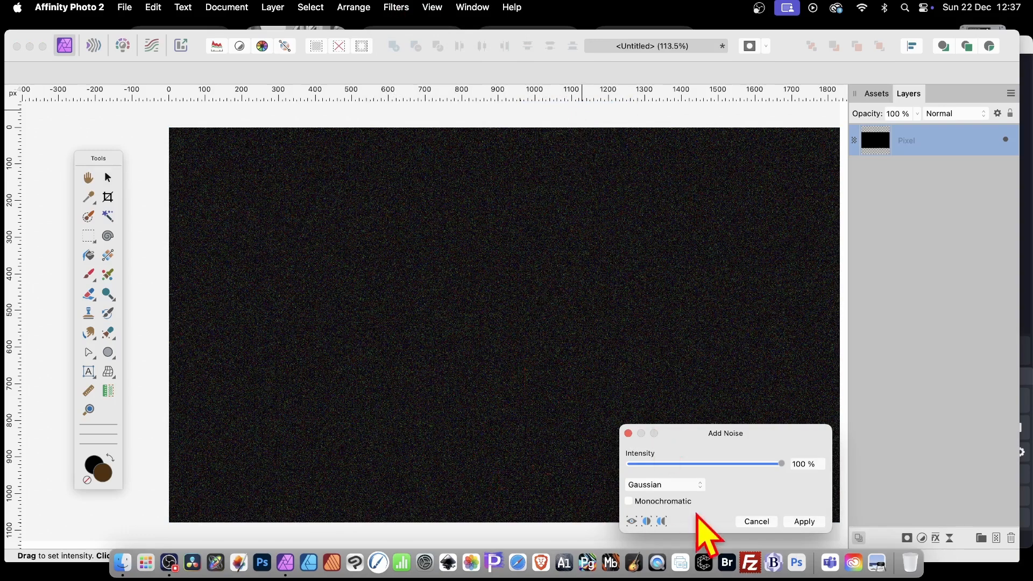
left_click(805, 522)
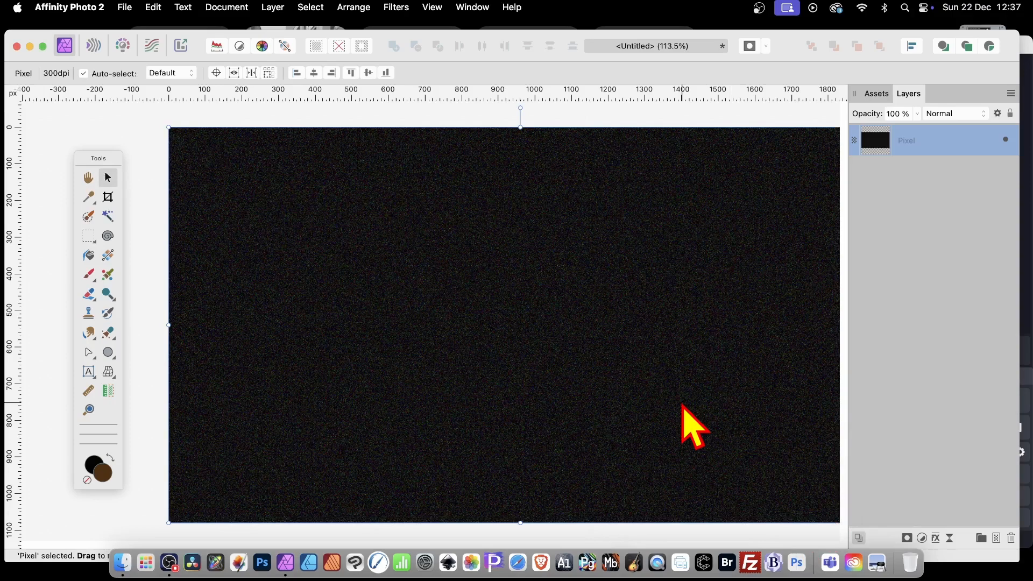
Repeat the Add Noise filter three more times on the layer to build up dense coloured noise.
left_click(398, 8)
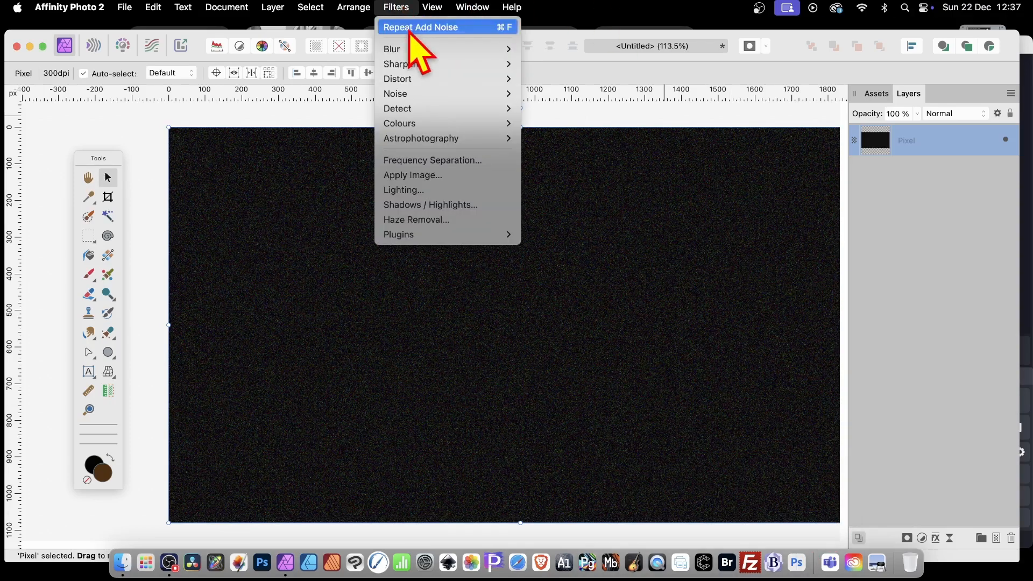
left_click(461, 30)
left_click(407, 7)
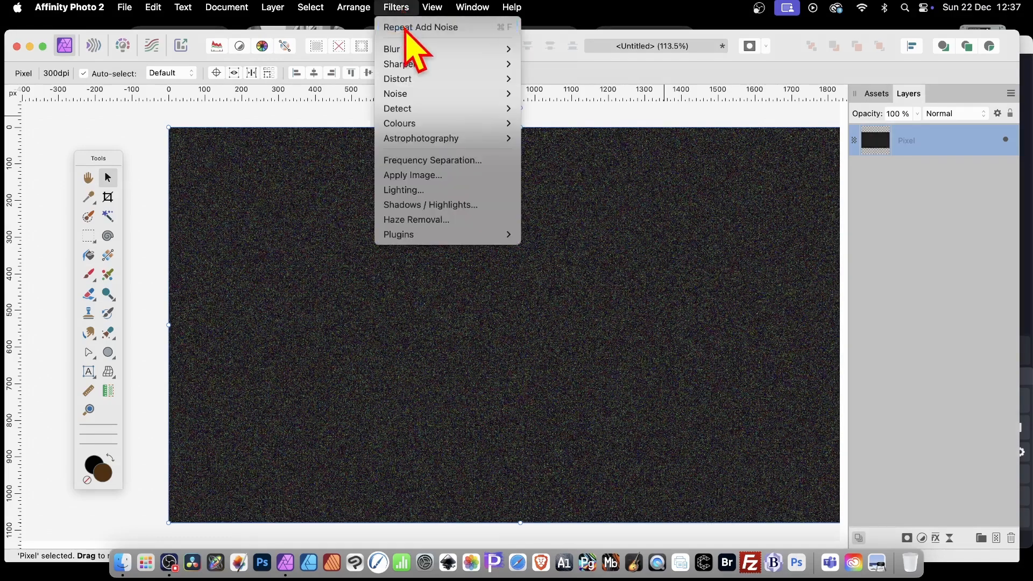
left_click(406, 27)
left_click(407, 7)
left_click(410, 28)
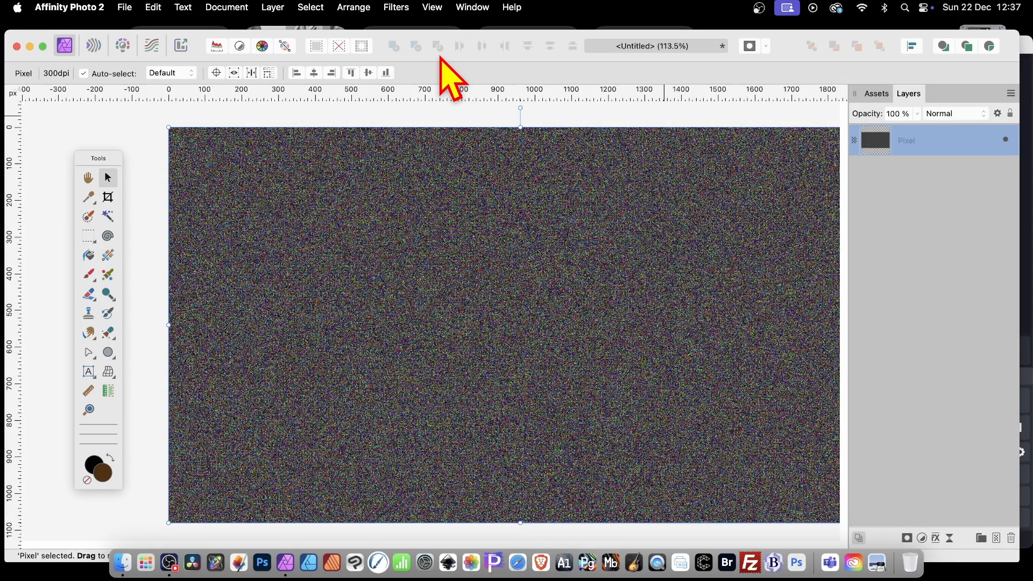
Pixelate the noise layer with a quantisation of about 93.6 to make large coloured squares.
left_click(401, 8)
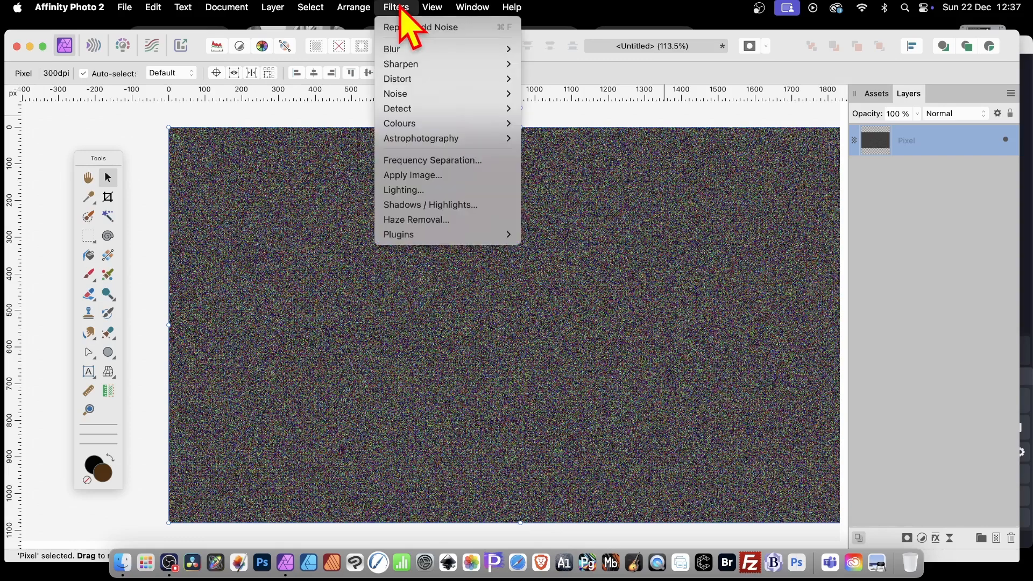
mouse_move(488, 80)
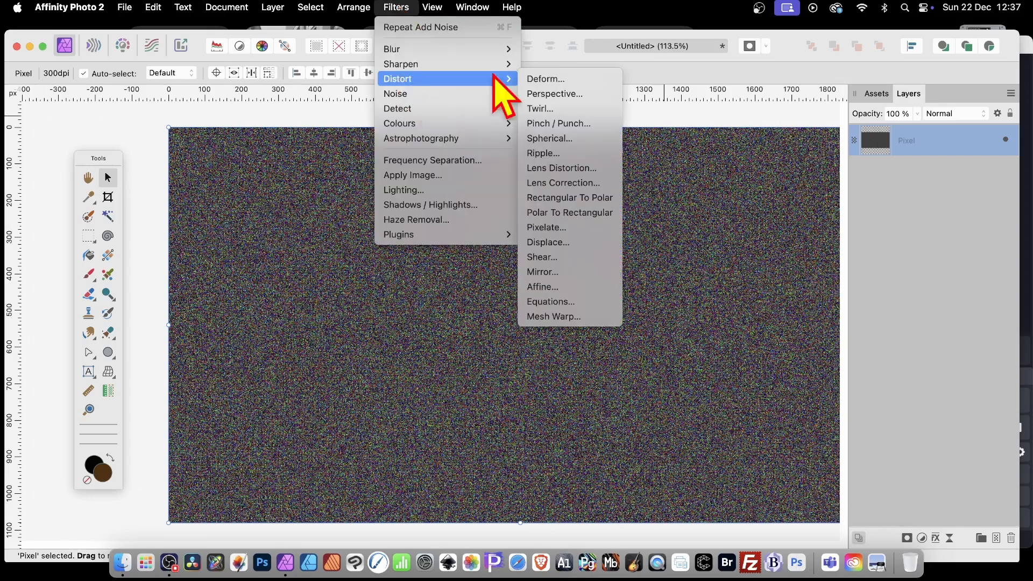
left_click(577, 231)
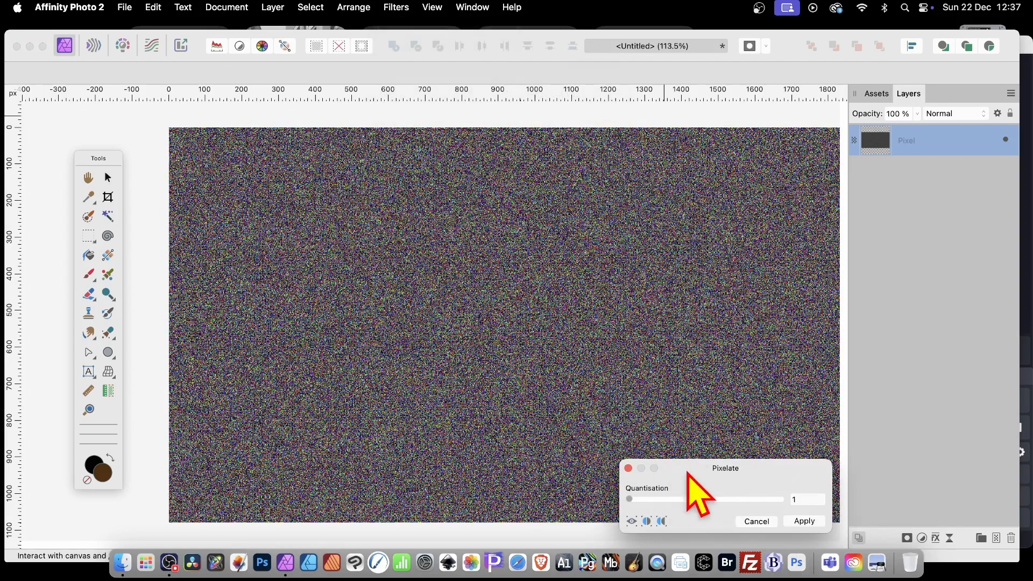
left_click_drag(688, 472, 554, 286)
left_click_drag(494, 314, 509, 314)
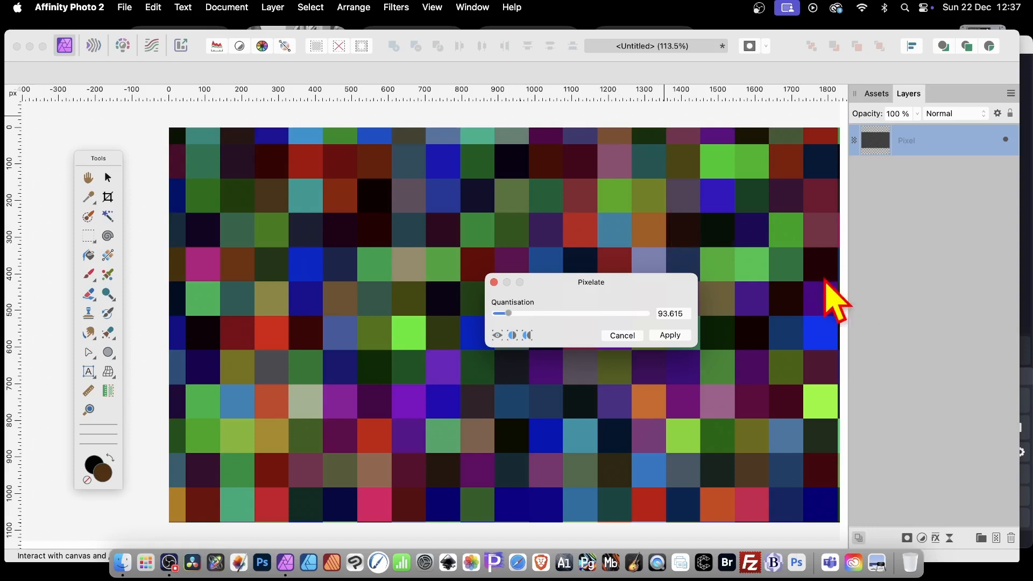
left_click(675, 334)
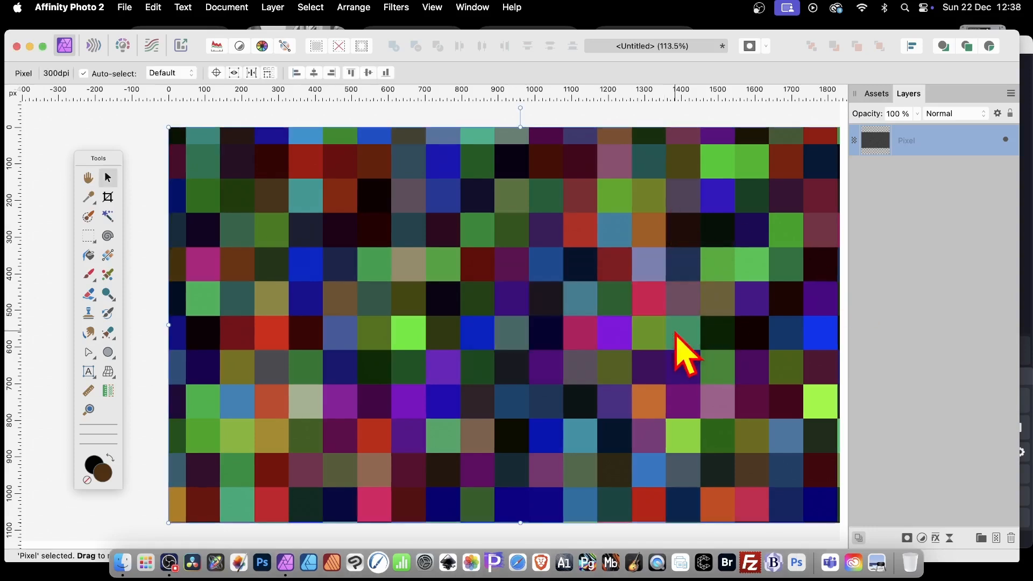
left_click(269, 7)
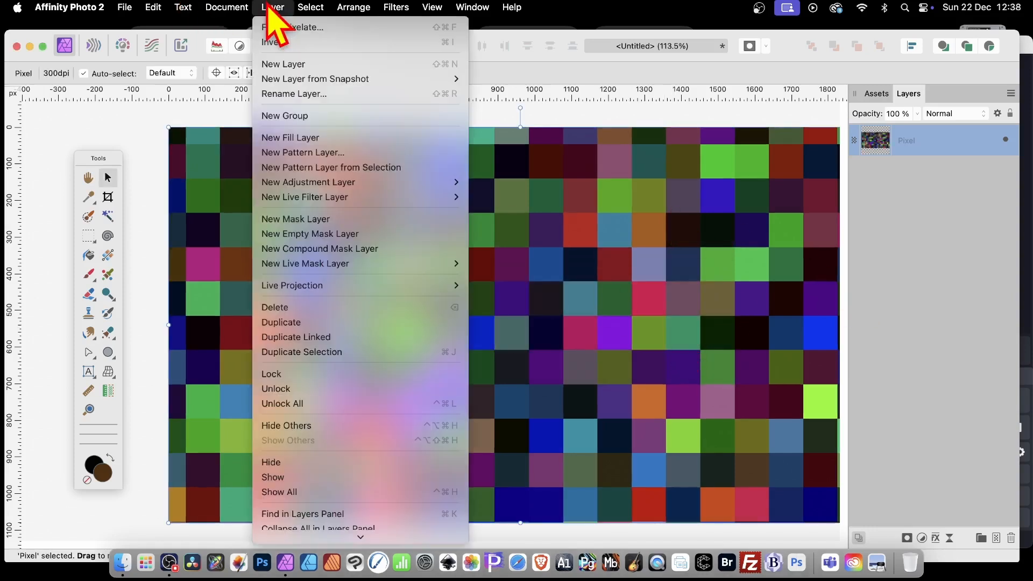
mouse_move(282, 182)
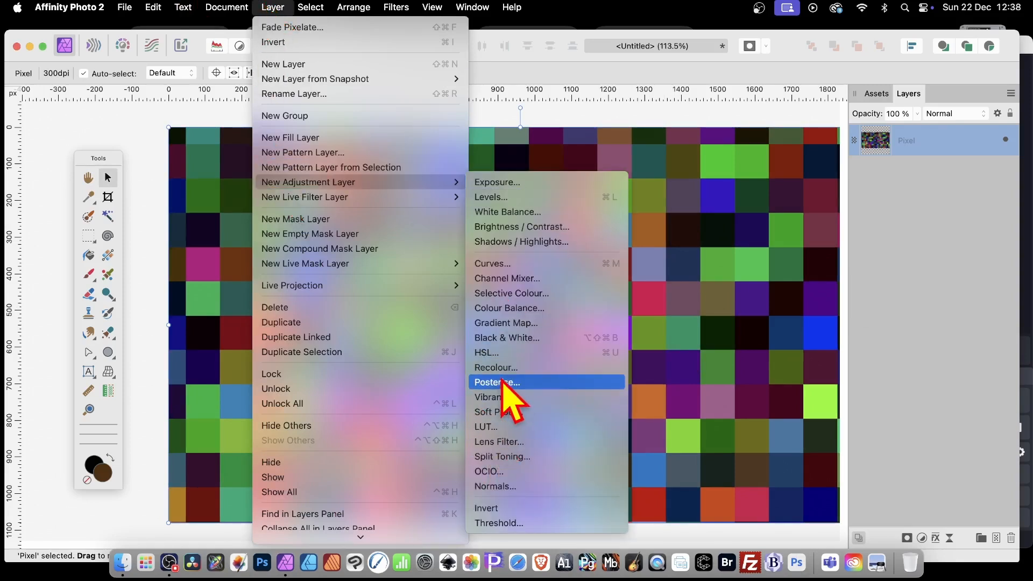
left_click(774, 293)
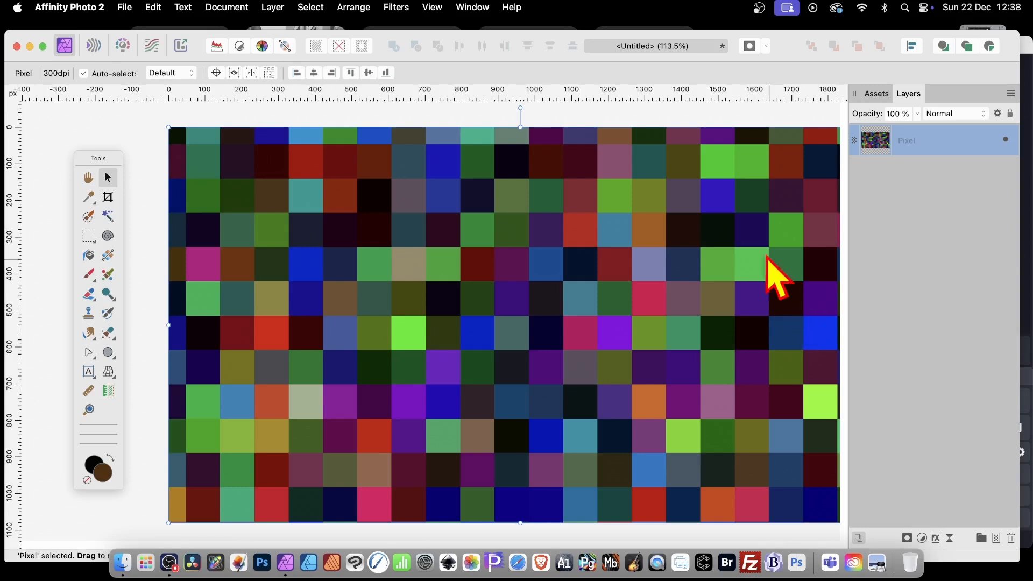
Apply a circular Maximum Blur with a 27 px radius to the pixelated layer.
left_click(398, 8)
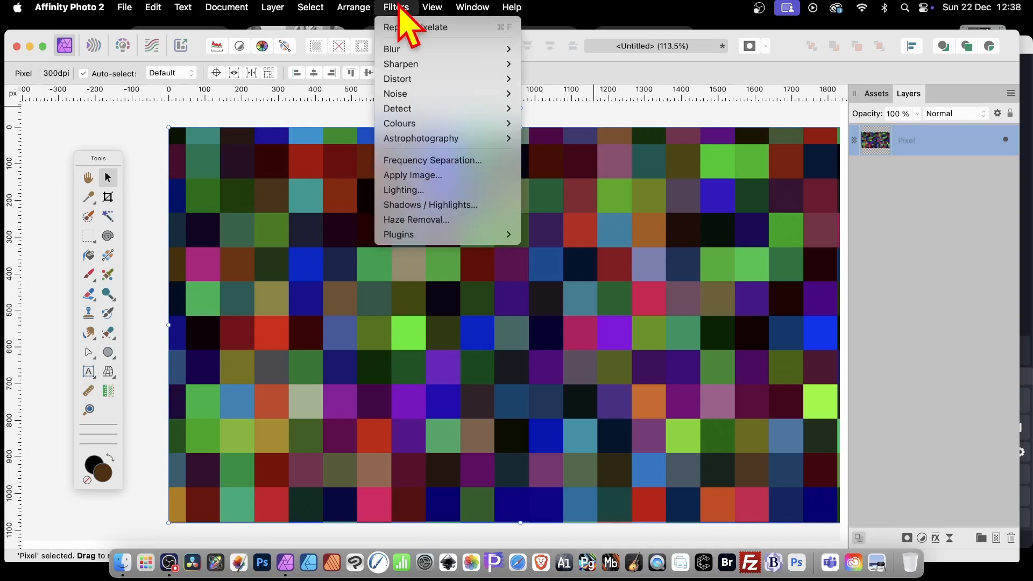
mouse_move(398, 51)
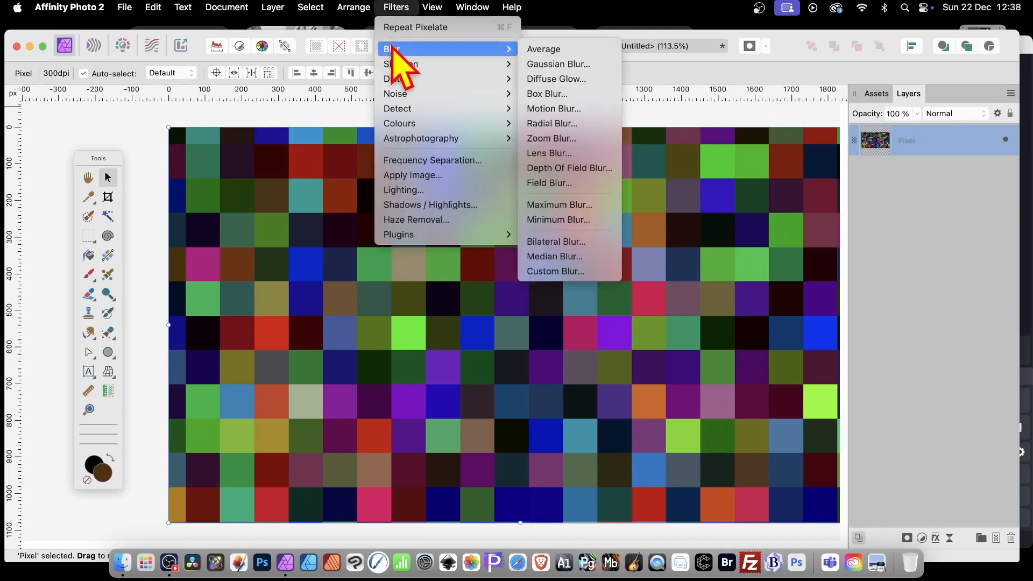
left_click(586, 208)
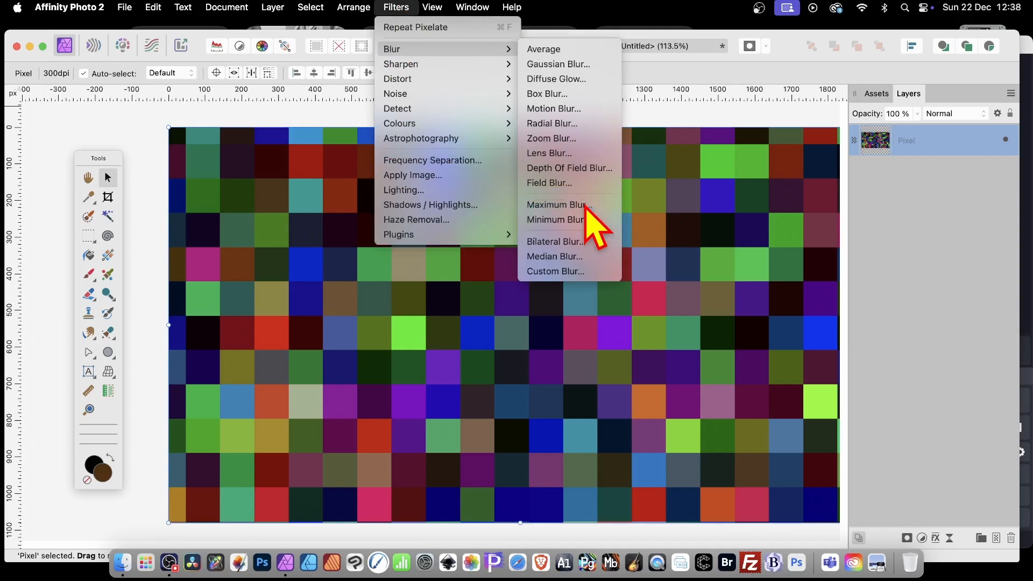
left_click_drag(704, 449, 607, 311)
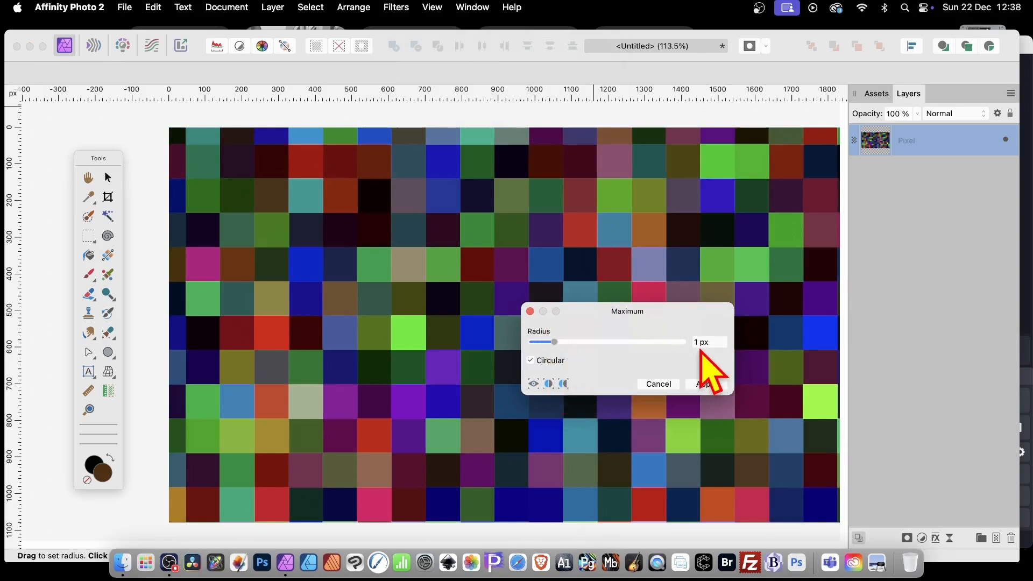
left_click_drag(554, 342, 621, 343)
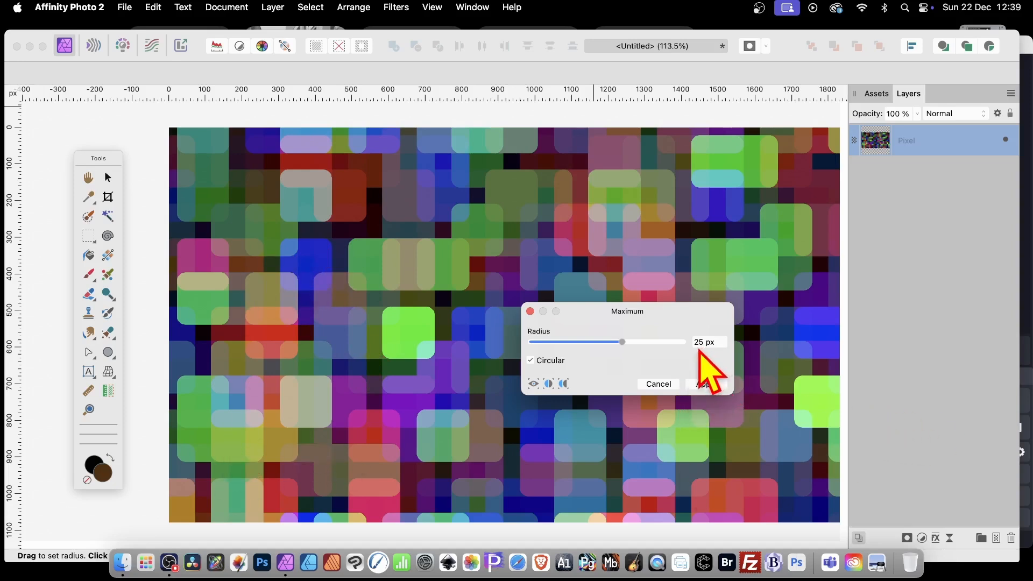
mouse_move(624, 342)
left_mouse_down()
mouse_move(663, 343)
mouse_move(625, 342)
left_mouse_up()
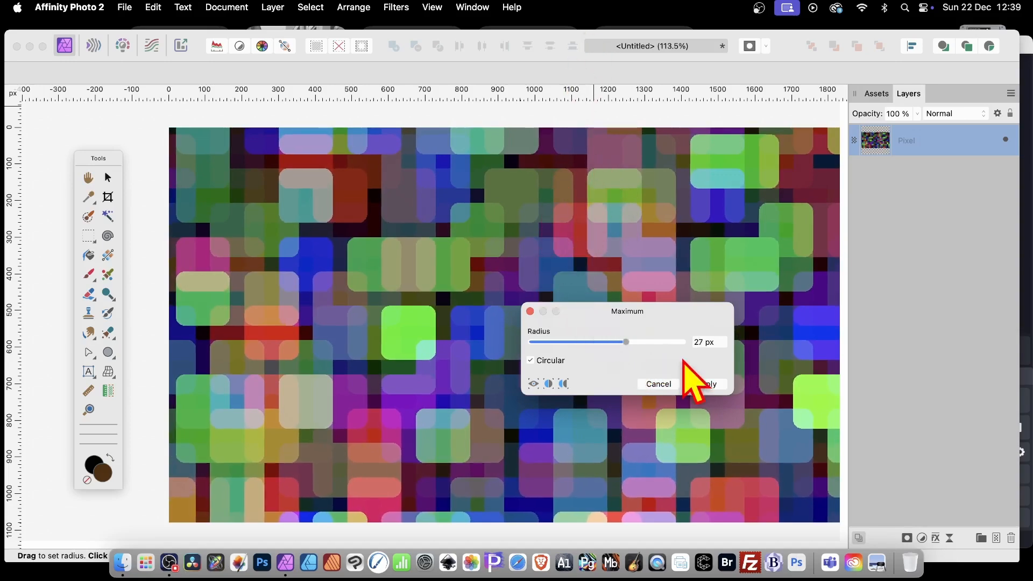
left_click(705, 386)
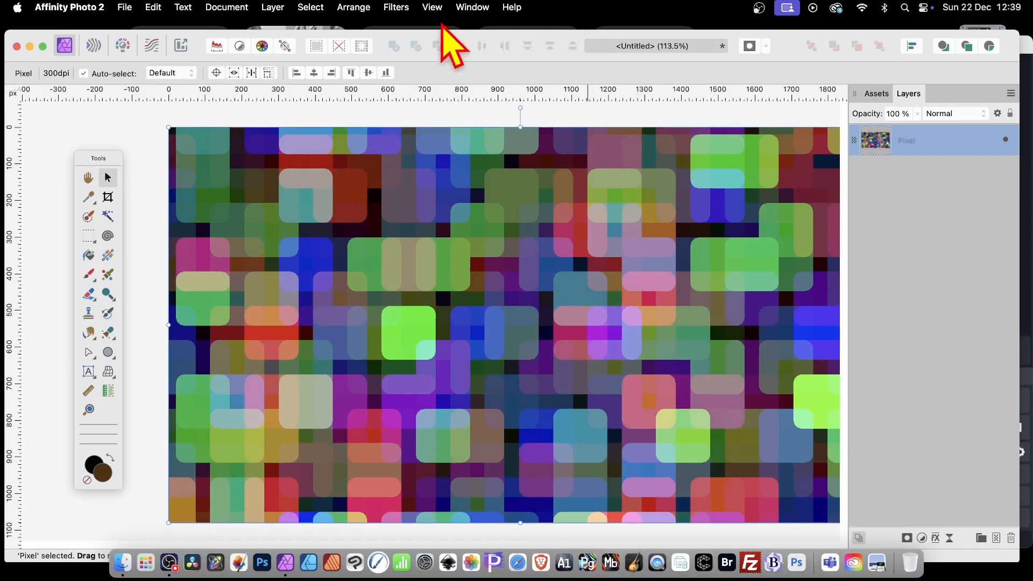
Try a second pass of the same Maximum Blur on the layer and undo it.
left_click(398, 8)
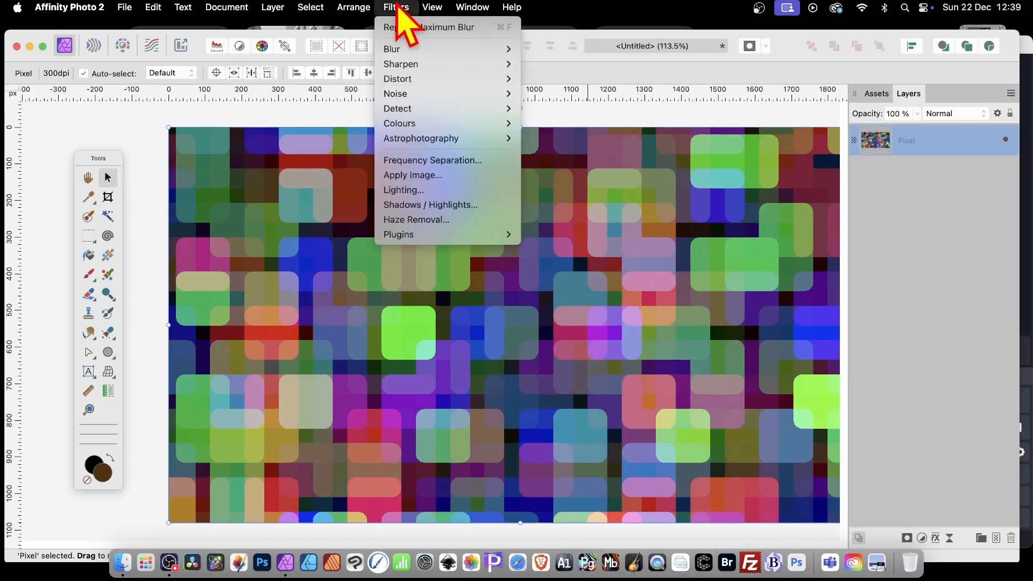
left_click(398, 27)
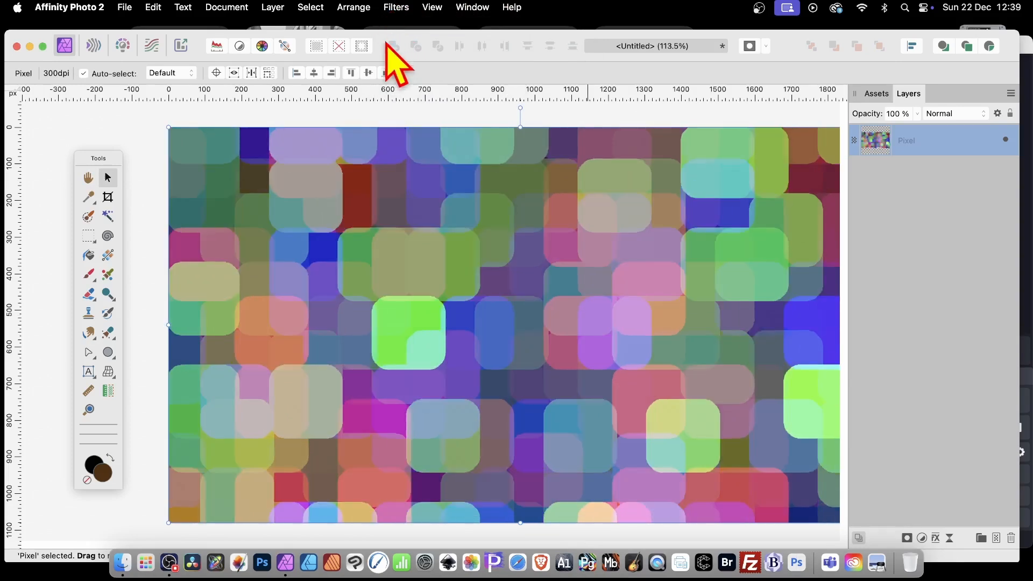
key("super+z")
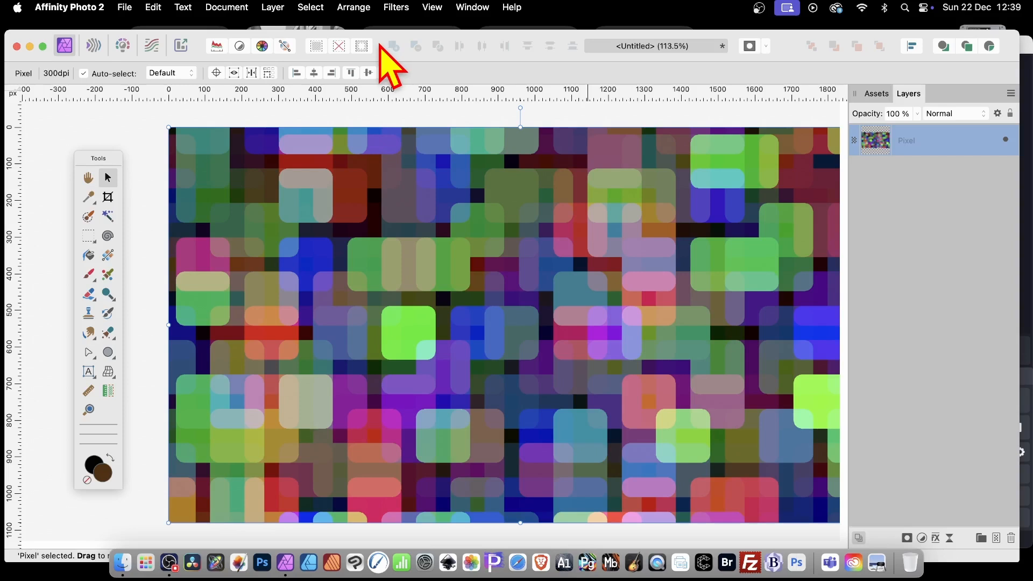
Apply the Detect Edges filter to turn the overlapping rounded squares into coloured outlines on black.
left_click(393, 5)
mouse_move(421, 110)
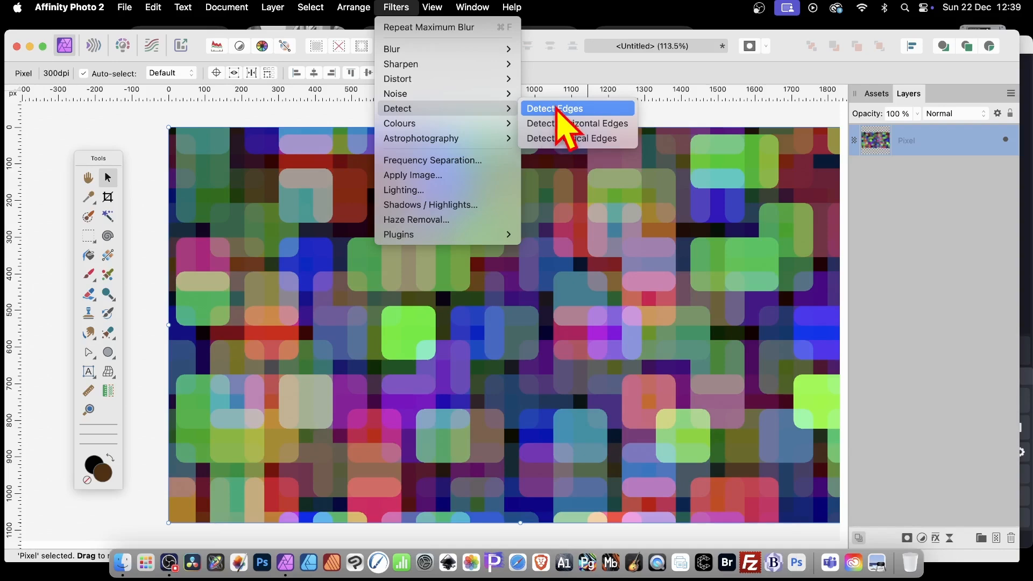
left_click(557, 110)
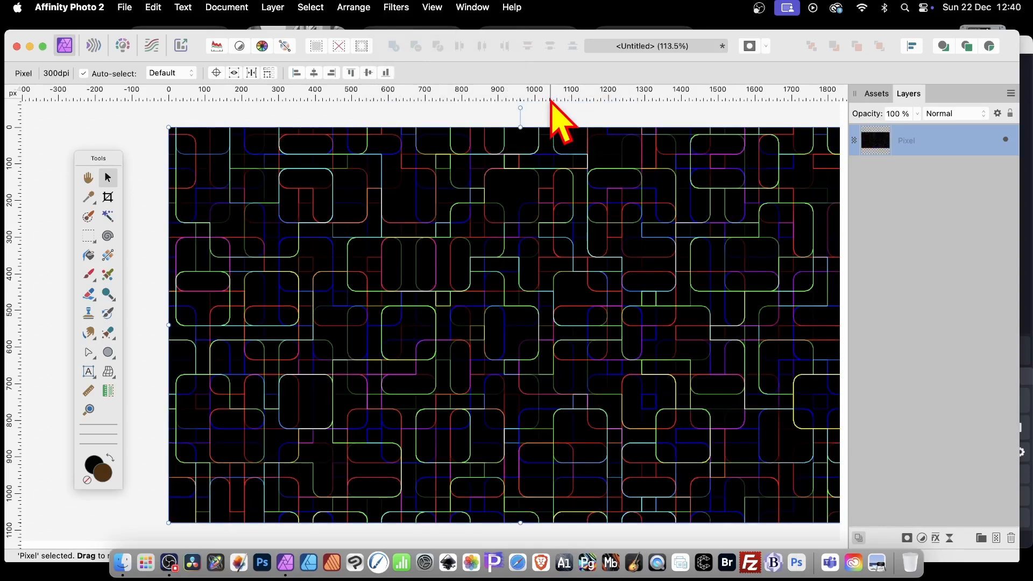
Try a Gaussian Blur with a 1.2 px radius on the coloured outlines and cancel it.
left_click(397, 5)
mouse_move(408, 53)
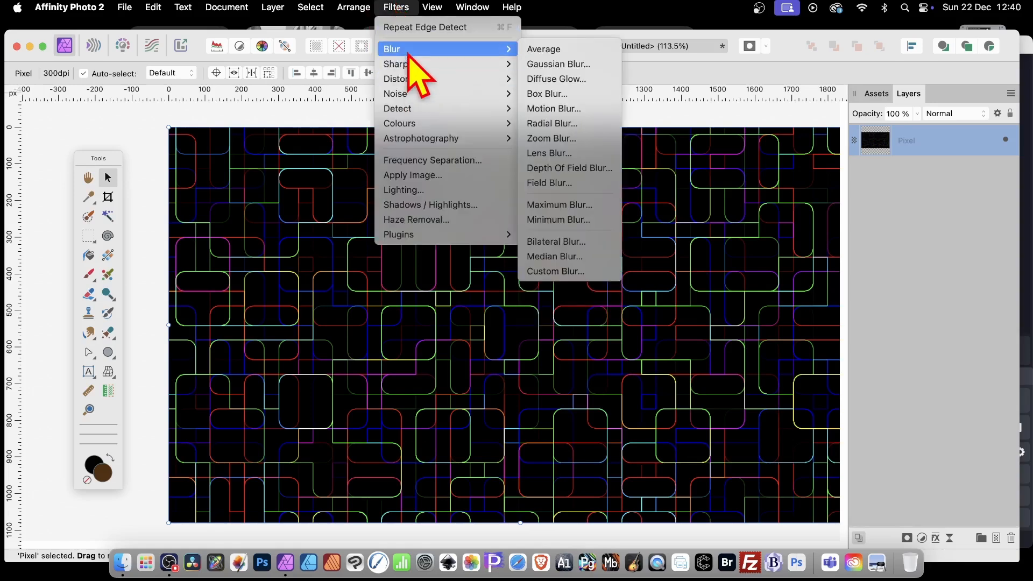
left_click(549, 65)
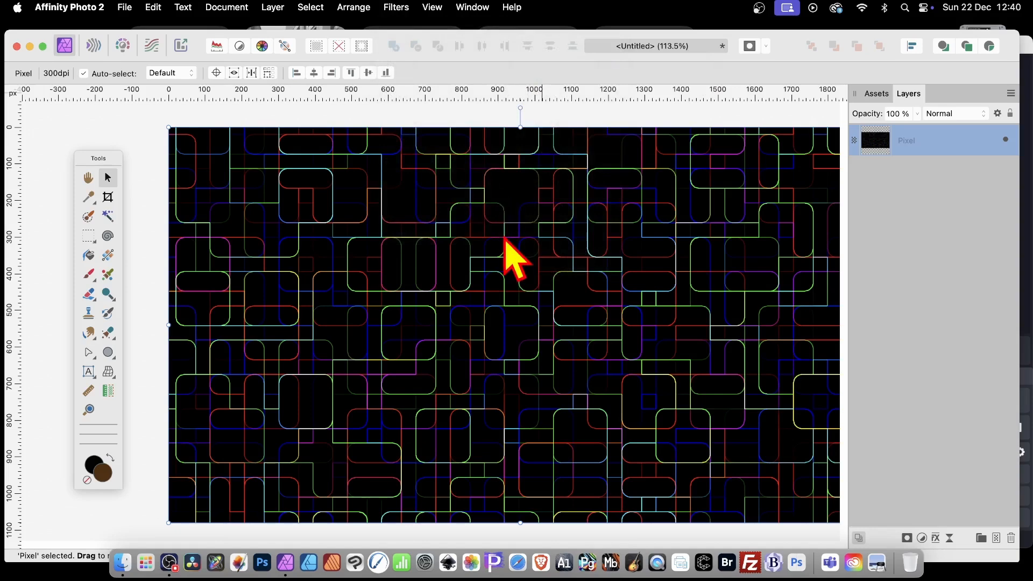
left_click_drag(674, 501, 664, 499)
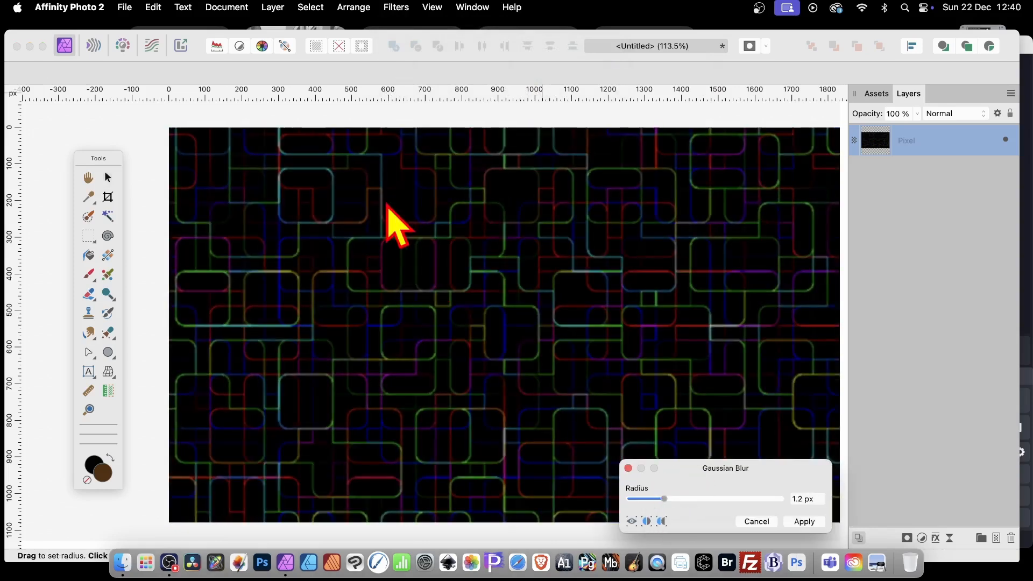
left_click(756, 522)
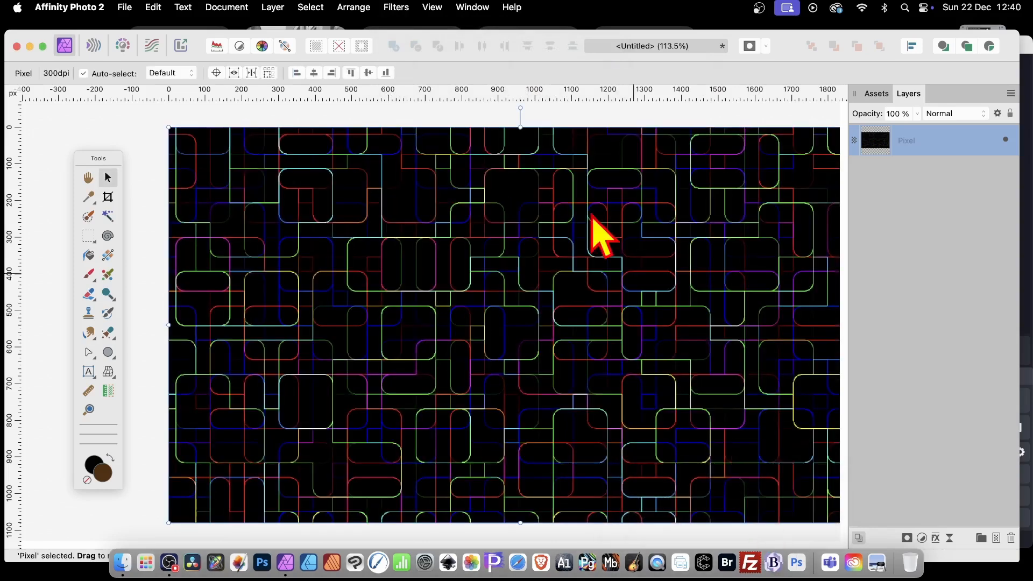
Try a Motion Blur on the outlines with a 22.8 px radius and 182° rotation, and cancel it.
left_click(395, 7)
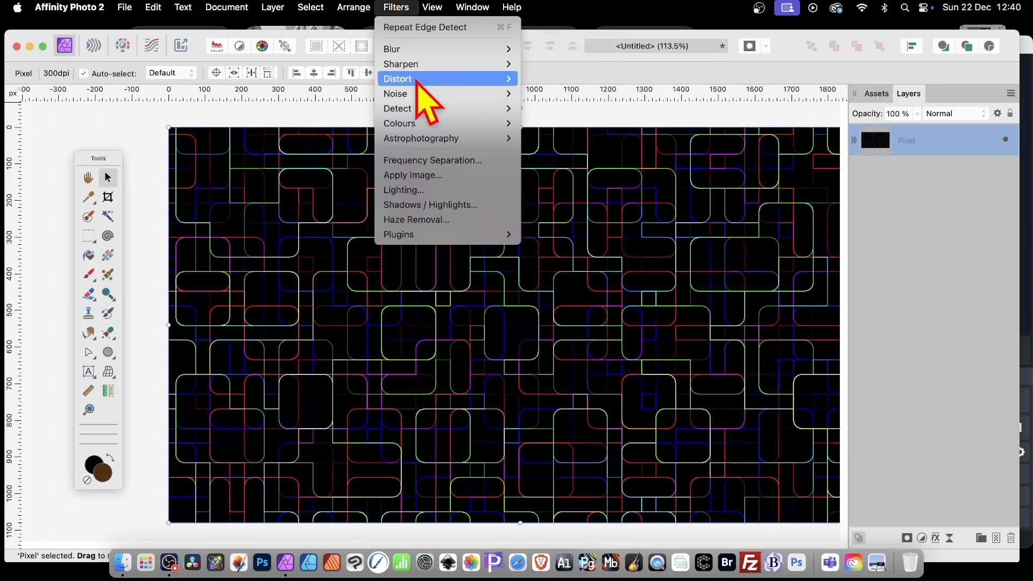
mouse_move(422, 50)
left_click(582, 111)
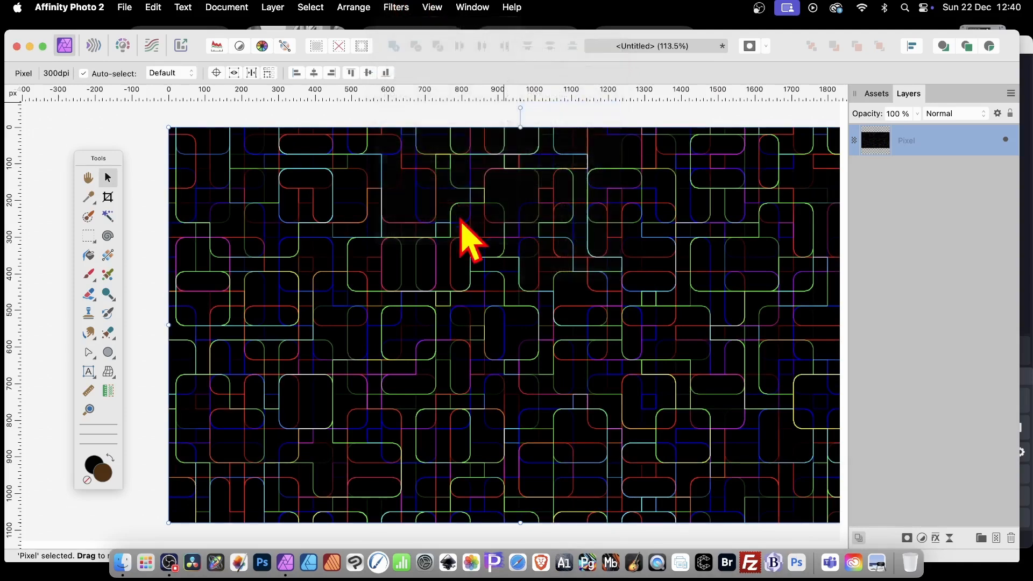
mouse_move(498, 226)
left_mouse_down()
mouse_move(500, 249)
mouse_move(499, 230)
left_mouse_up()
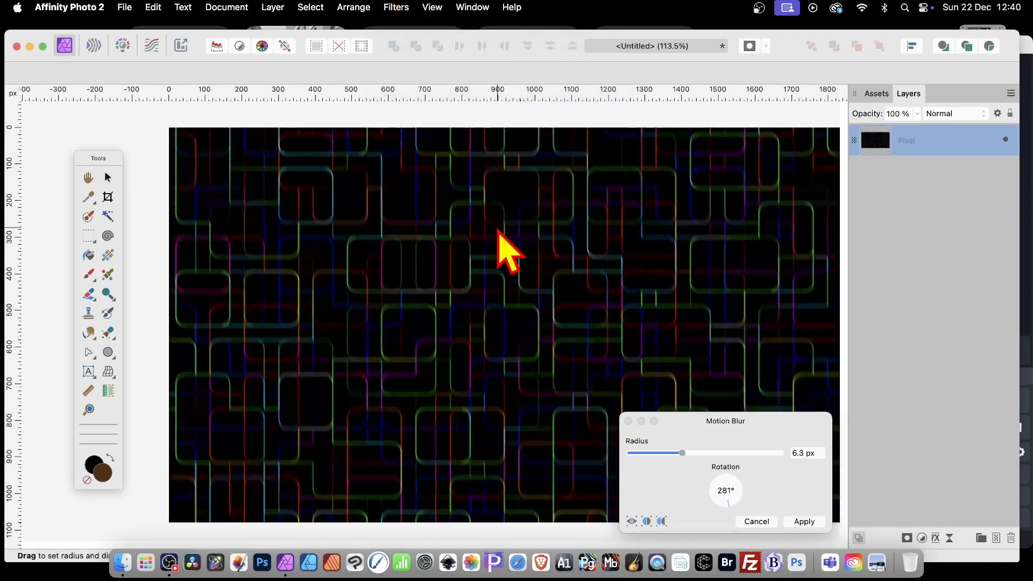
left_click_drag(493, 265, 502, 270)
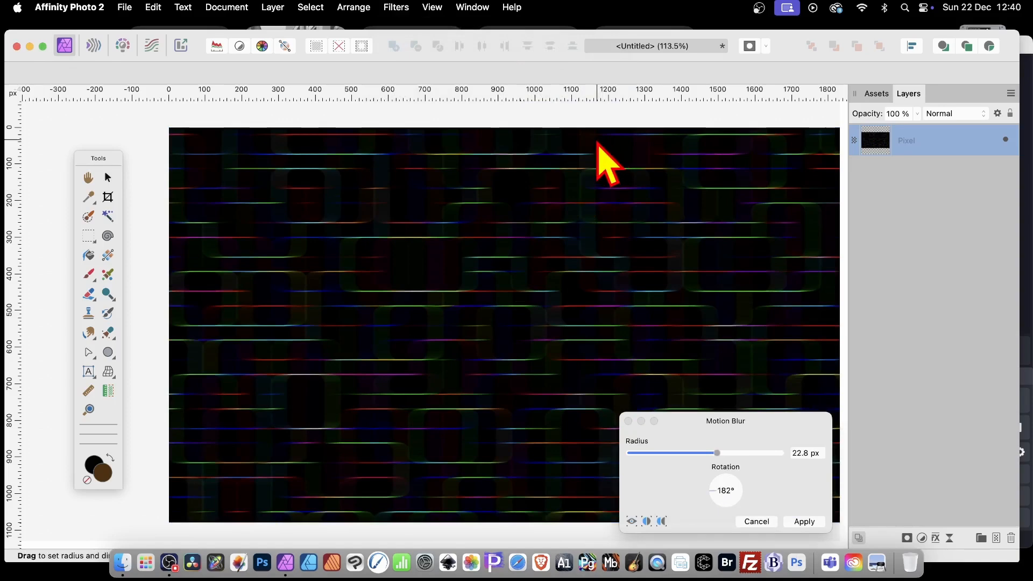
left_click(757, 522)
Apply a circular Maximum Blur with a 10 px radius to thicken the coloured outlines.
left_click(400, 7)
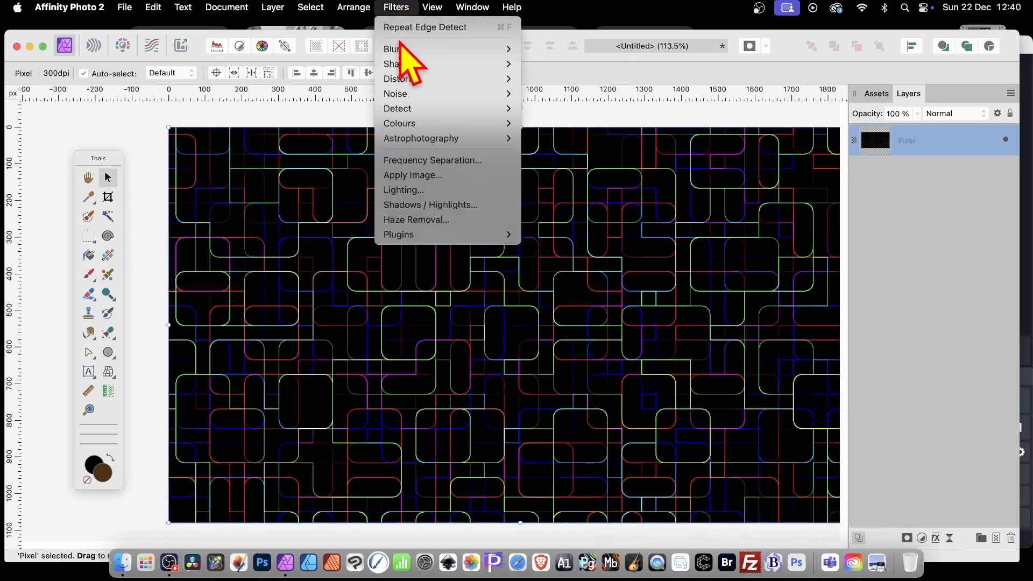
mouse_move(403, 50)
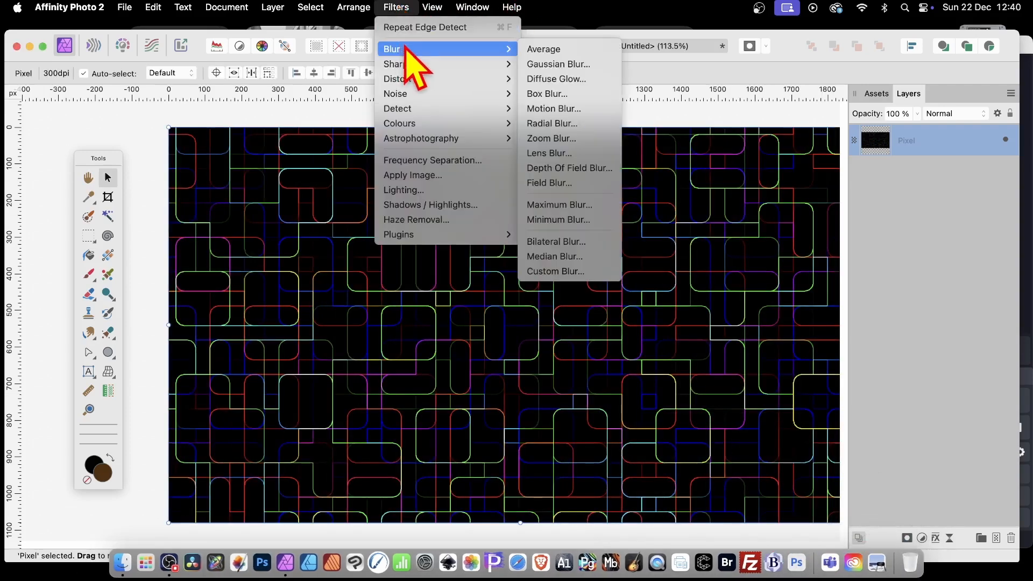
left_click(568, 209)
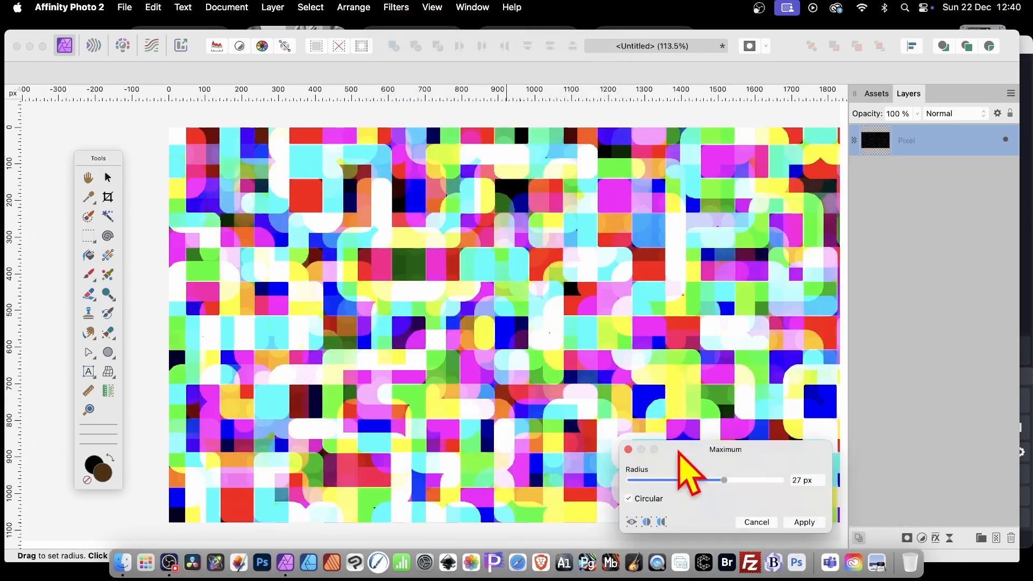
left_click_drag(679, 449, 572, 245)
left_click_drag(613, 272, 583, 272)
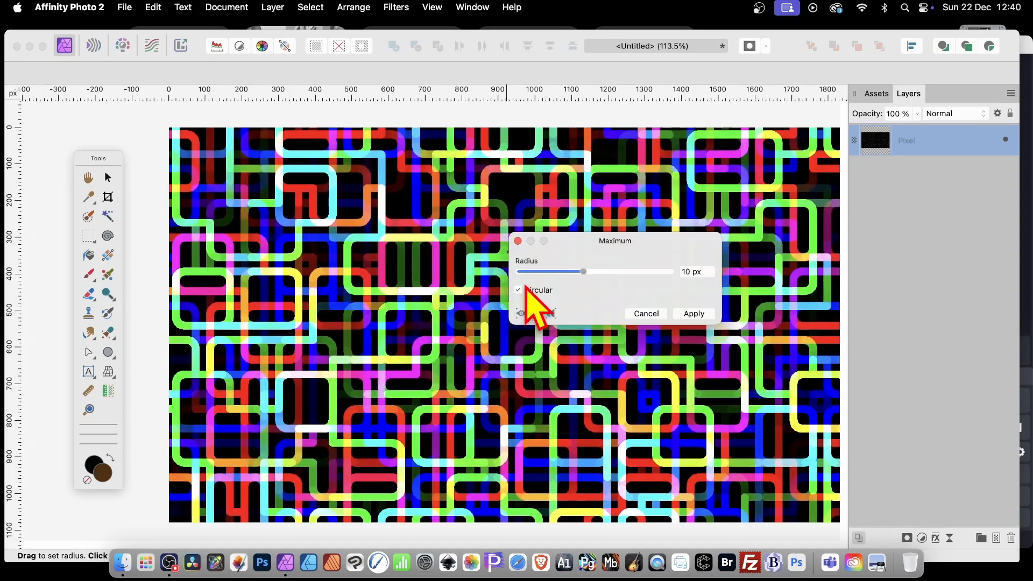
left_click(519, 291)
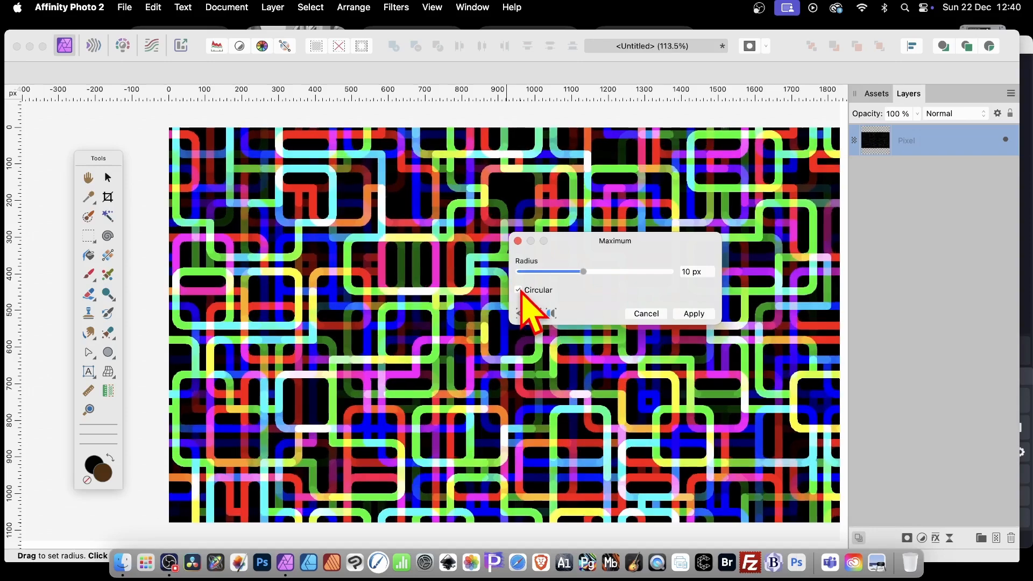
left_click(518, 290)
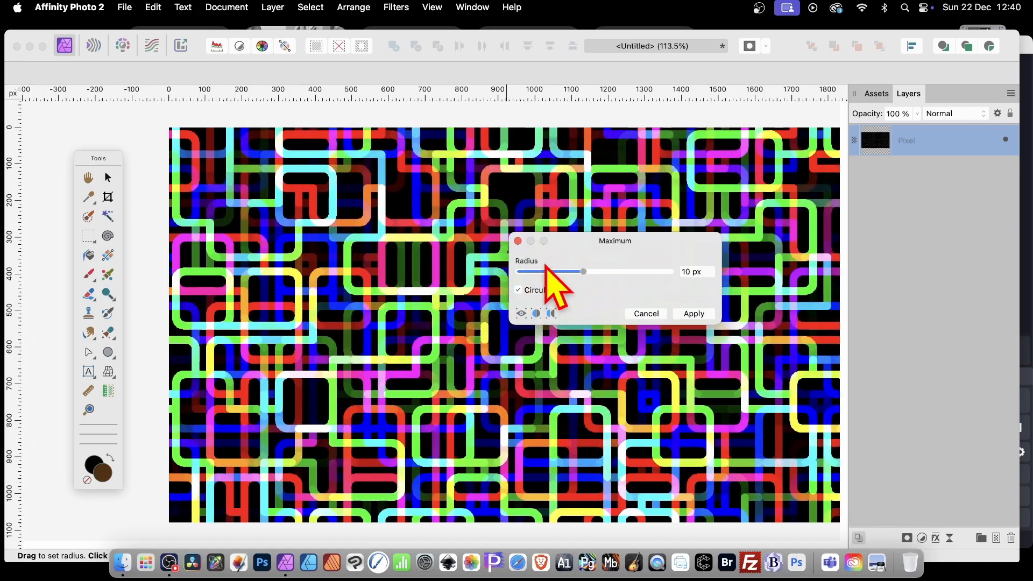
left_click(694, 314)
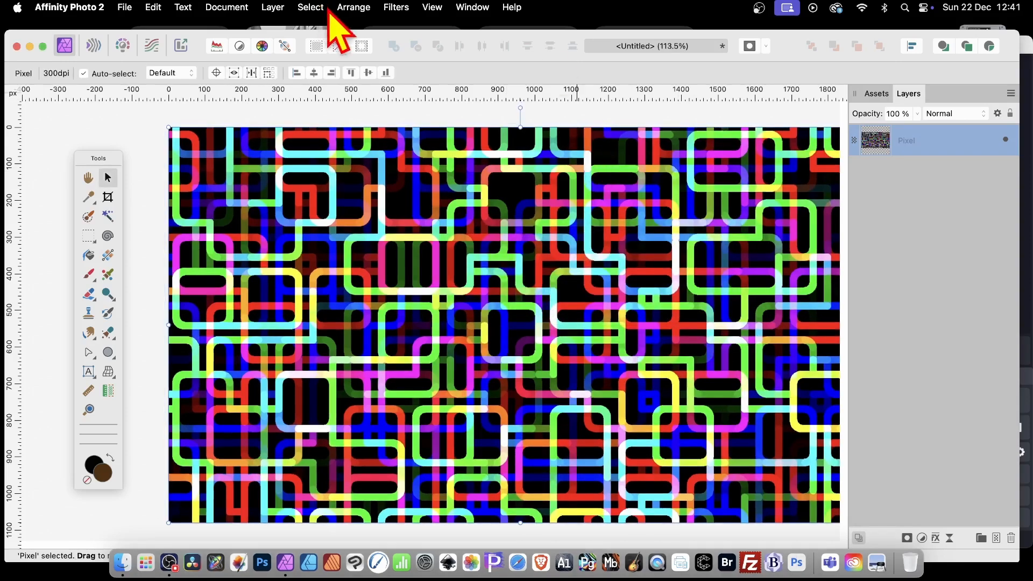
Try repeating the 10 px Maximum Blur on the thickened outlines and undo it.
left_click(397, 8)
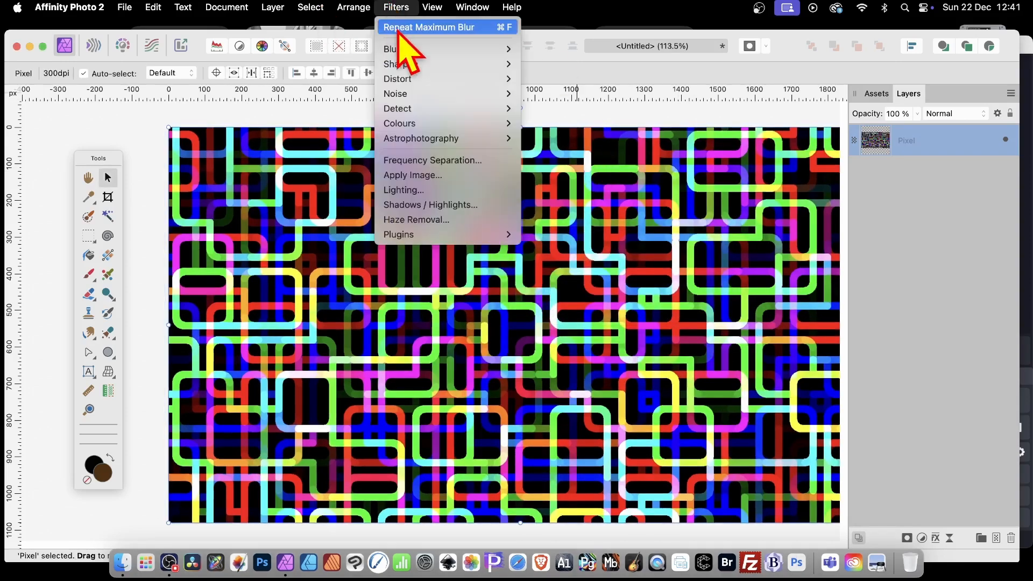
left_click(398, 28)
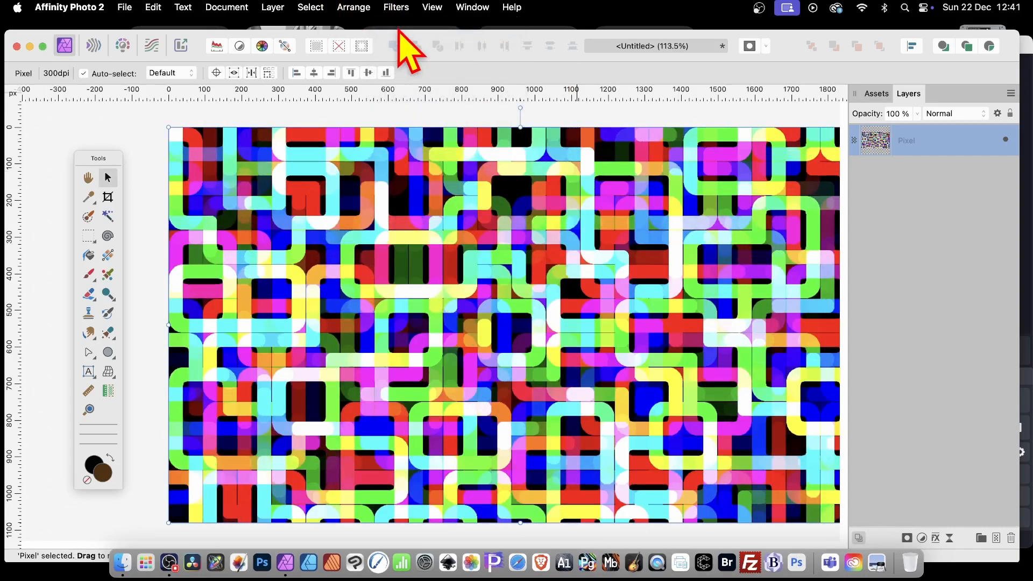
key("super+z")
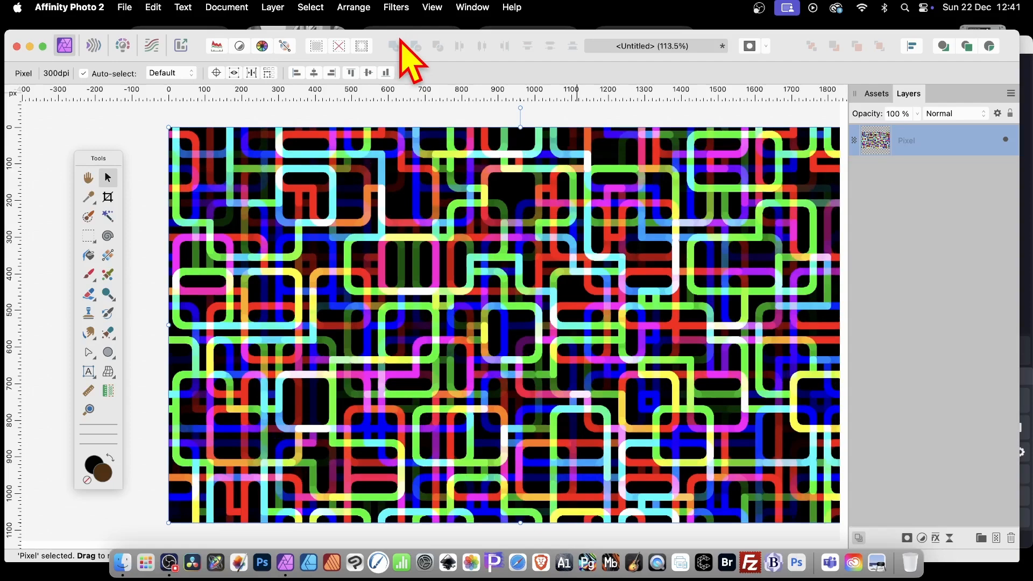
Apply another circular Maximum Blur to the outlines with the radius reduced to 1 px.
left_click(397, 8)
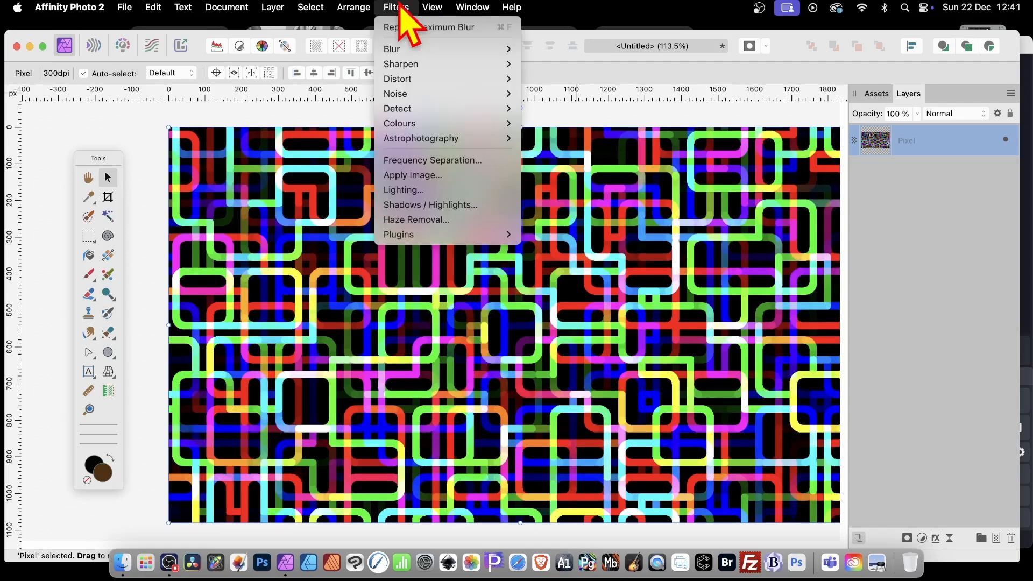
mouse_move(503, 50)
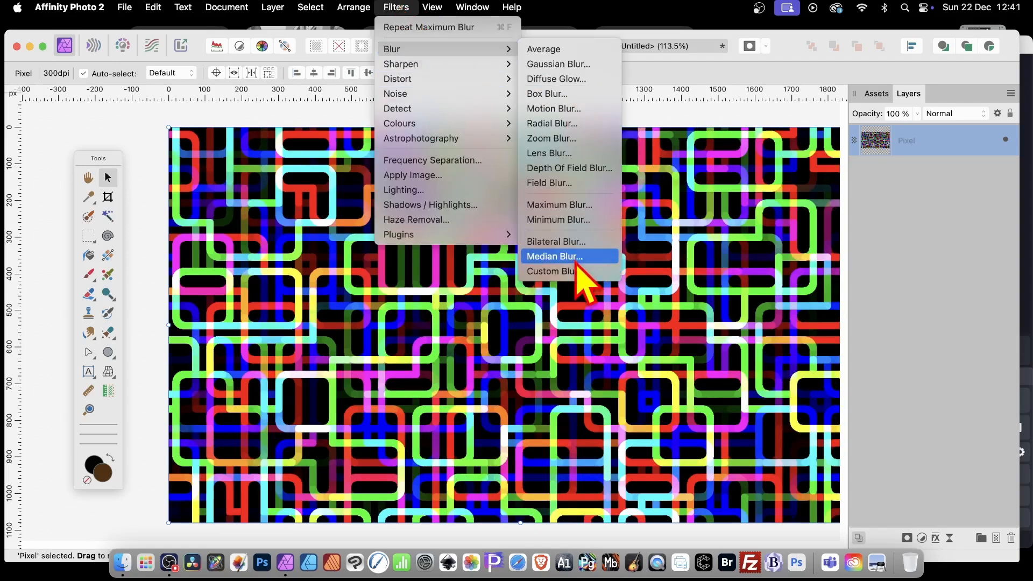
left_click(571, 209)
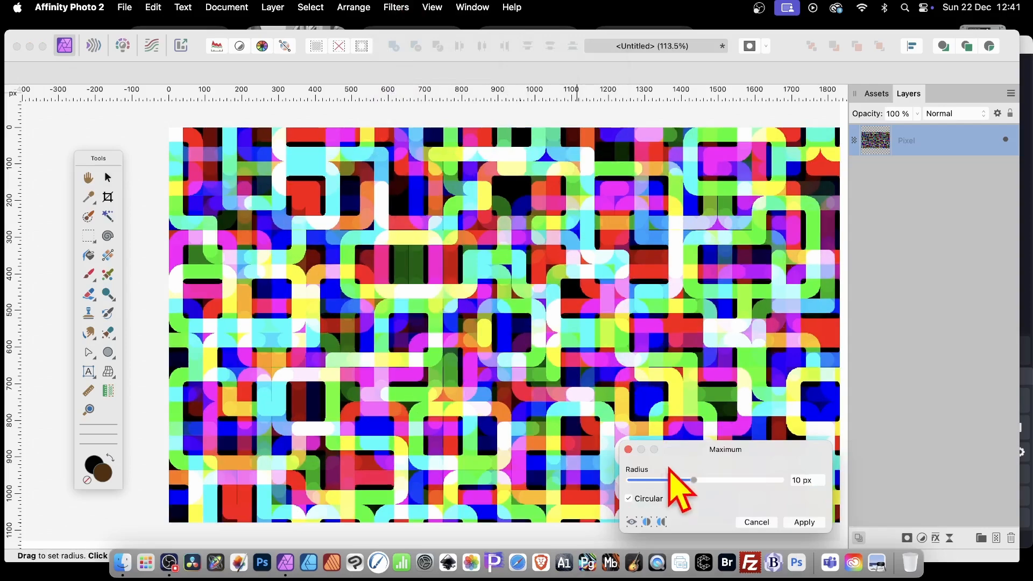
left_click_drag(702, 480, 663, 480)
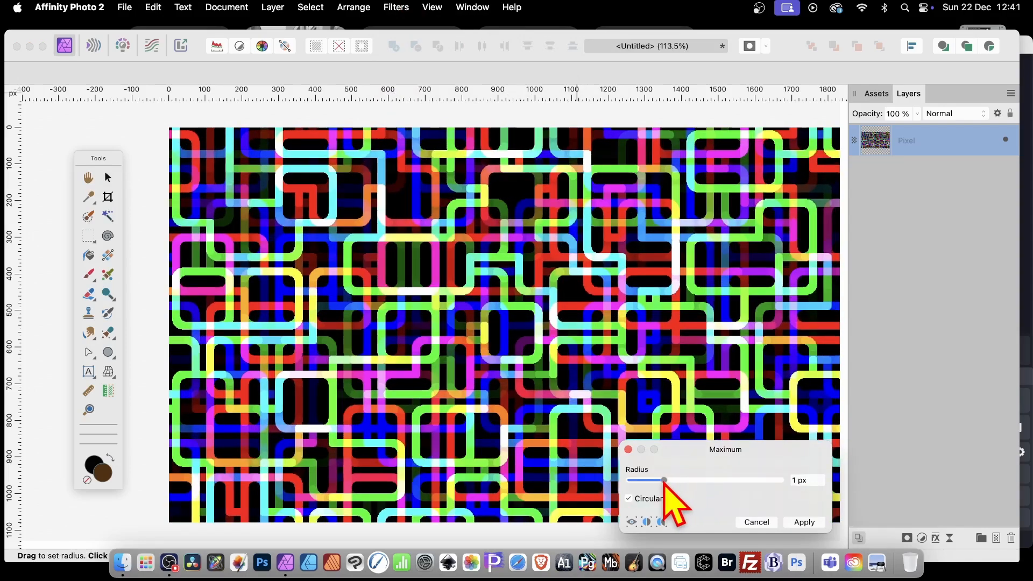
left_click(804, 522)
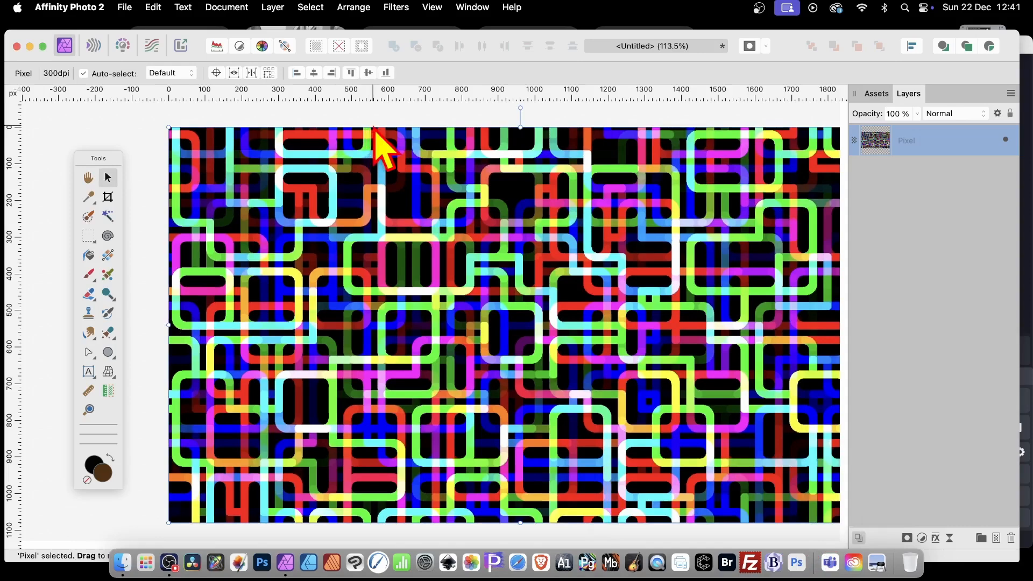
Apply Detect Edges to the thick bands to turn them into thin double outlines.
left_click(394, 7)
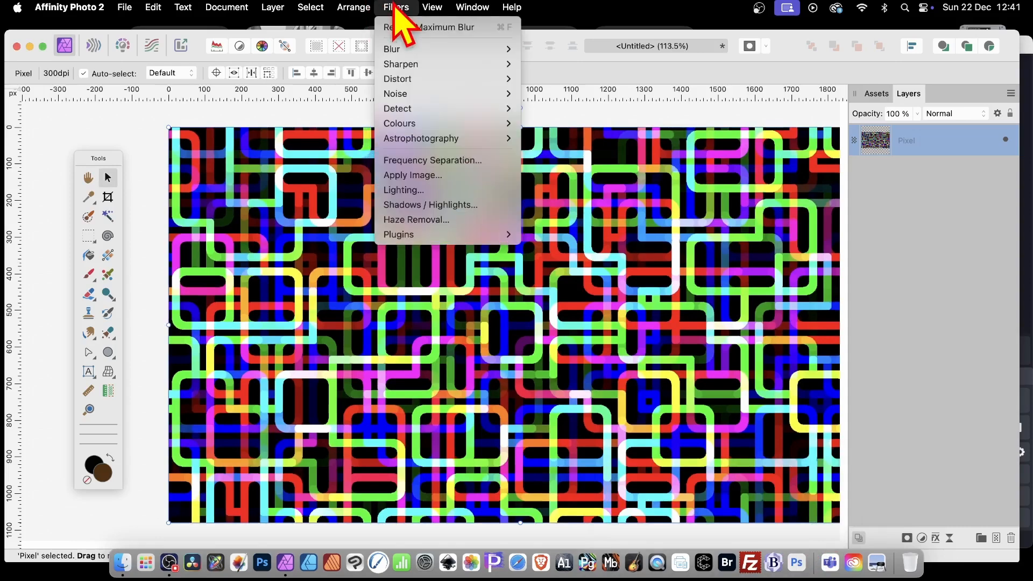
mouse_move(411, 108)
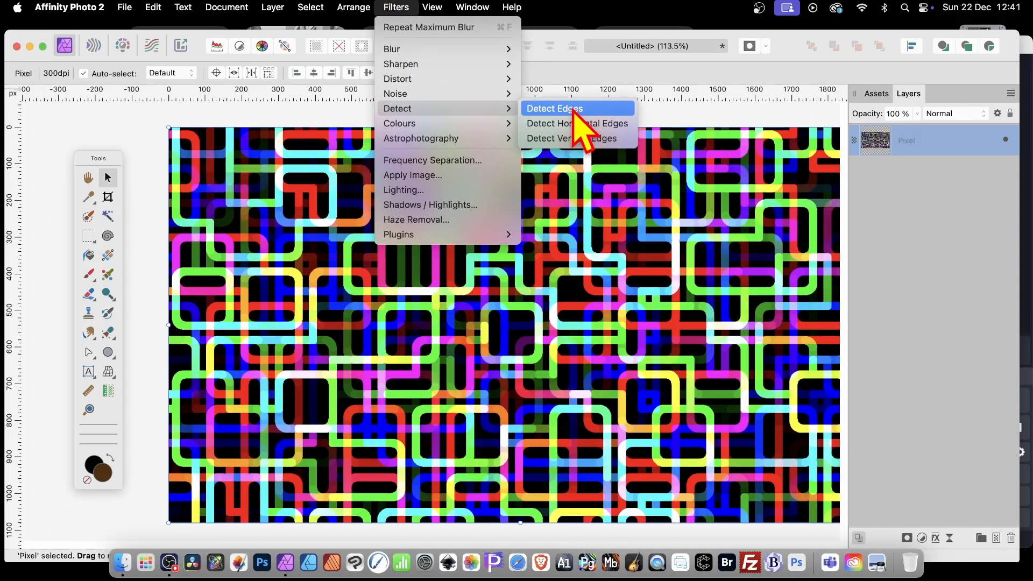
left_click(574, 111)
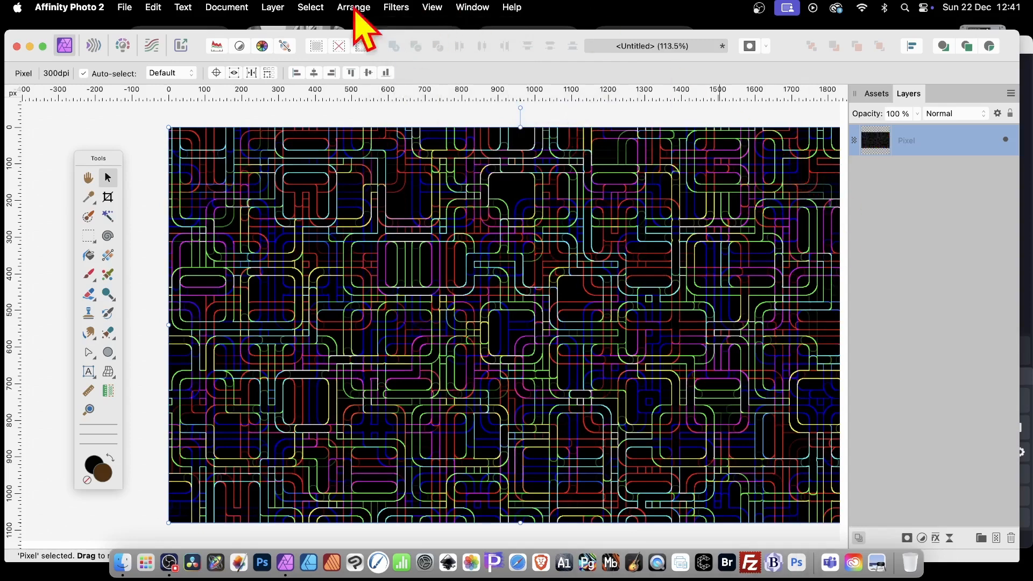
Try a circular Maximum Blur with a 6 px radius on the thin outlines, and undo it together with the edge detection.
left_click(396, 8)
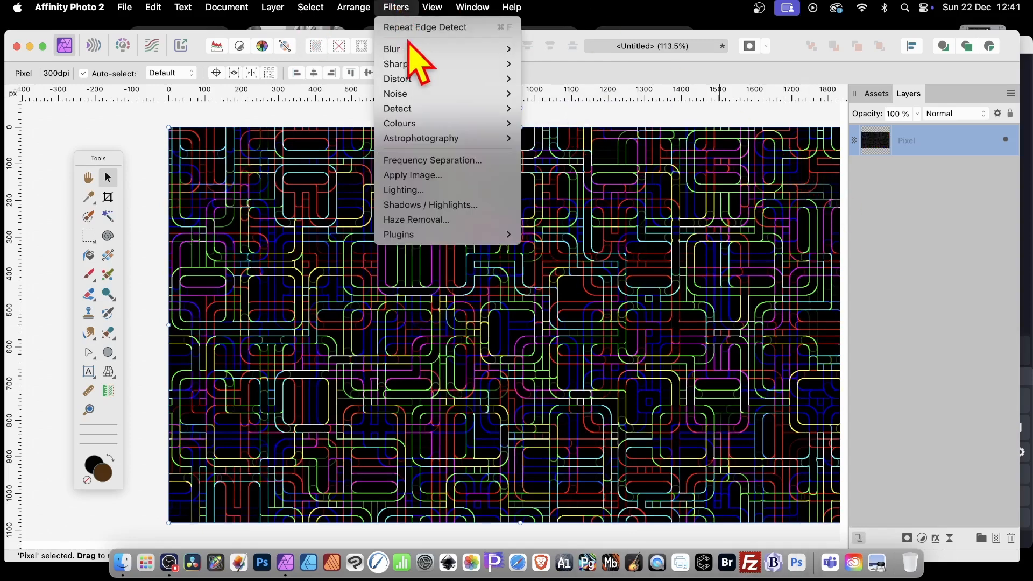
mouse_move(432, 50)
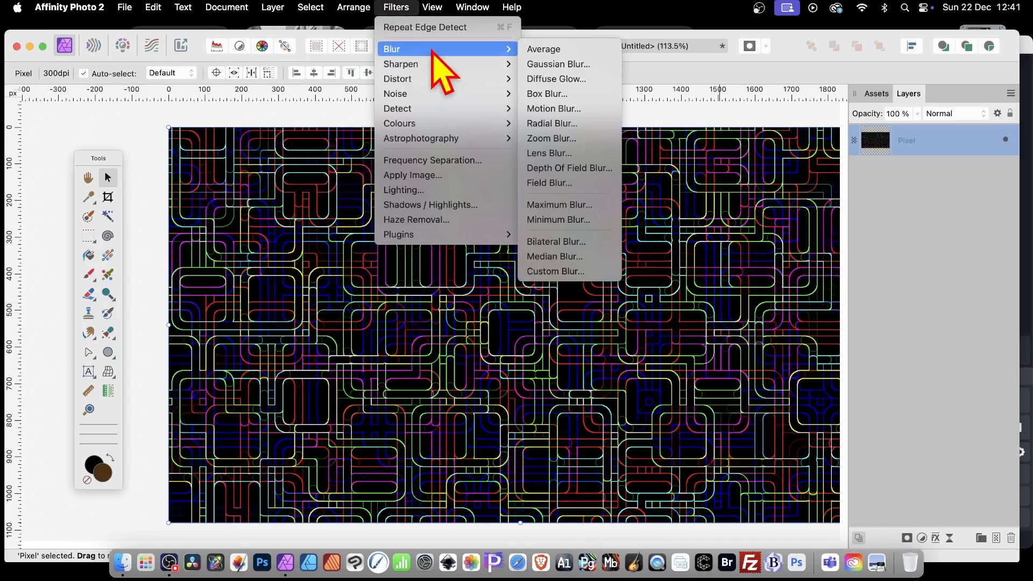
left_click(560, 205)
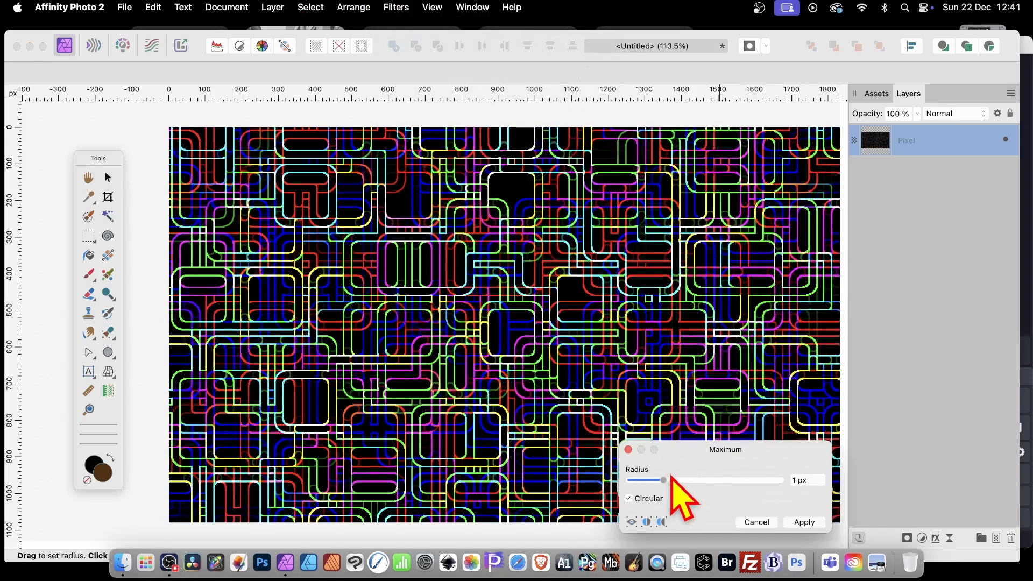
left_click_drag(665, 480, 679, 480)
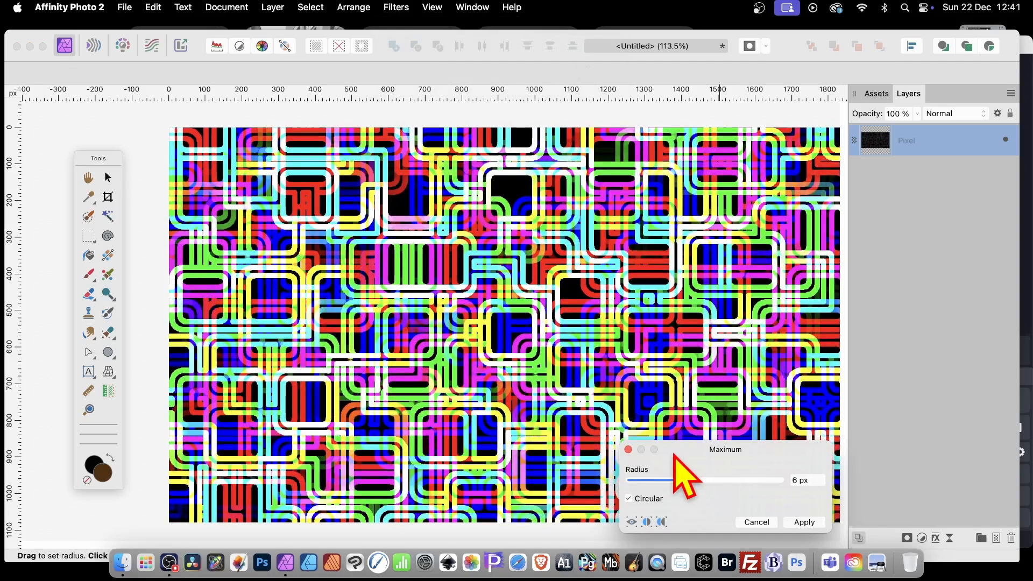
left_click(803, 522)
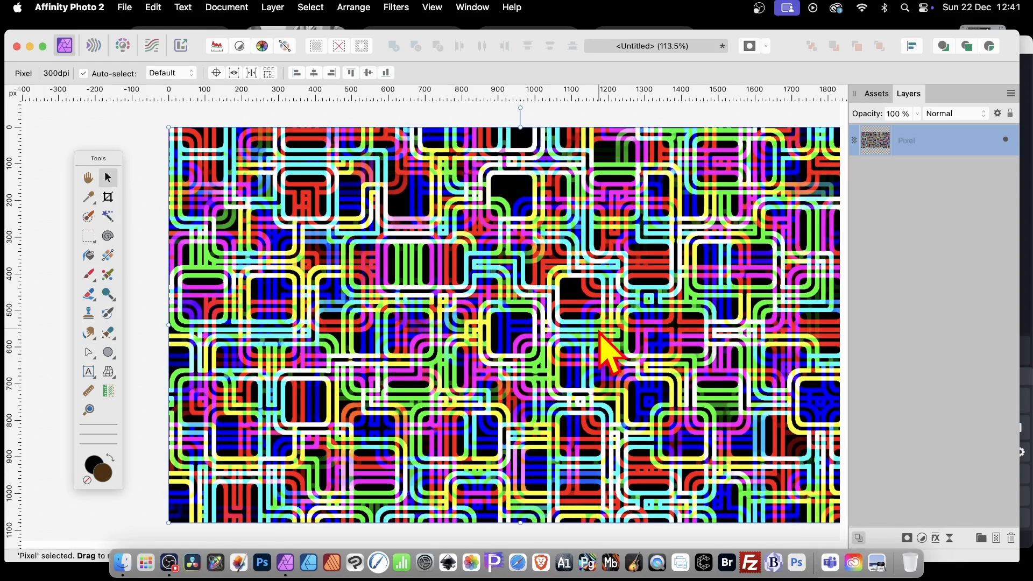
key("super+z")
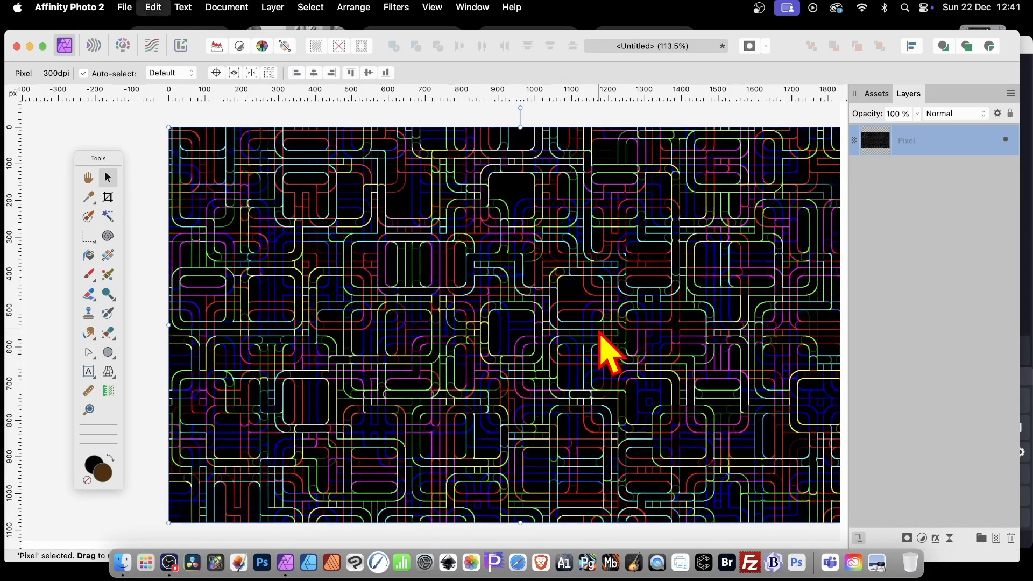
key("super+z")
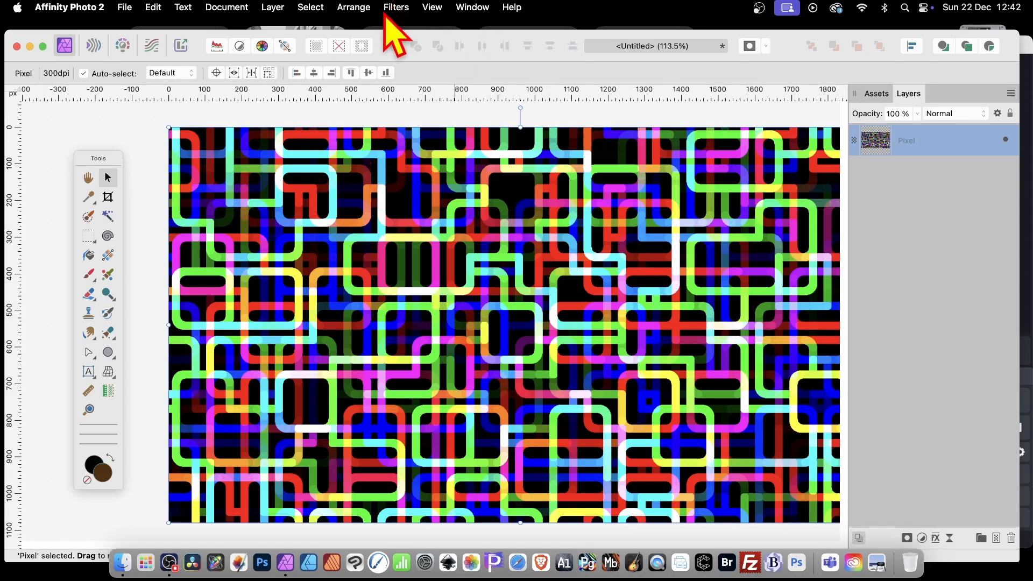
Create a pattern layer from the selection and scale it down so the design repeats in smaller tiles across the canvas.
left_click(277, 6)
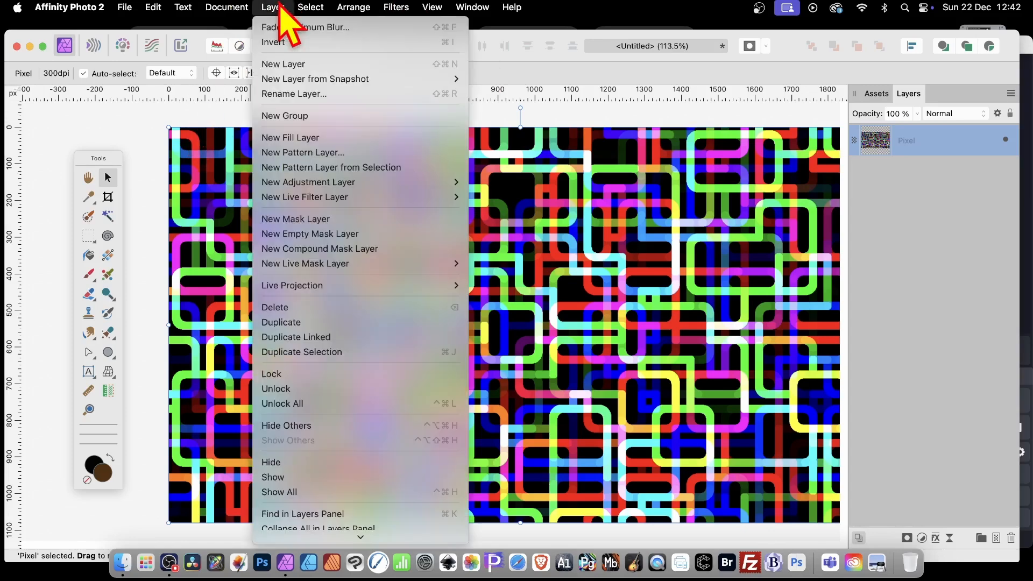
left_click(277, 168)
left_click_drag(168, 128, 365, 283)
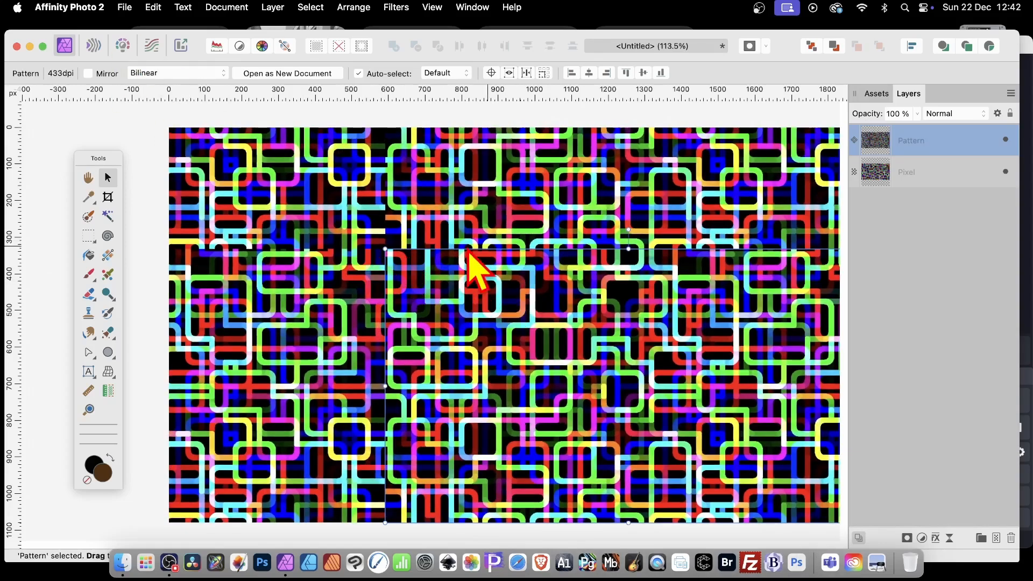
Turn on mirrored tiling for the pattern layer and shift its tile origin towards the canvas's upper-left corner.
left_click(88, 74)
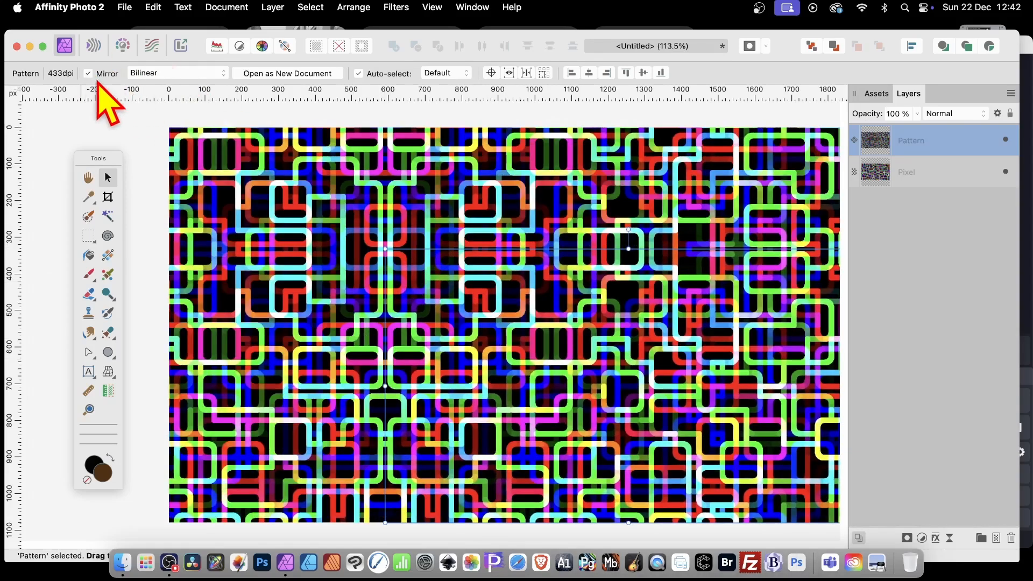
left_click_drag(487, 344, 361, 249)
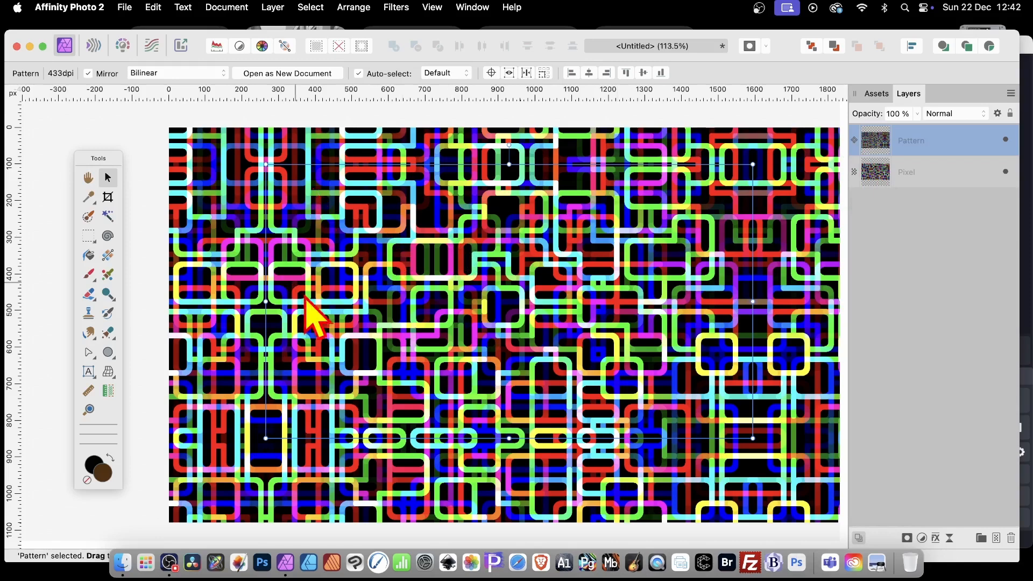
Duplicate the pattern layer with a slight diagonal offset and set the copy's blend mode to Lighten.
left_click_drag(361, 301, 392, 332)
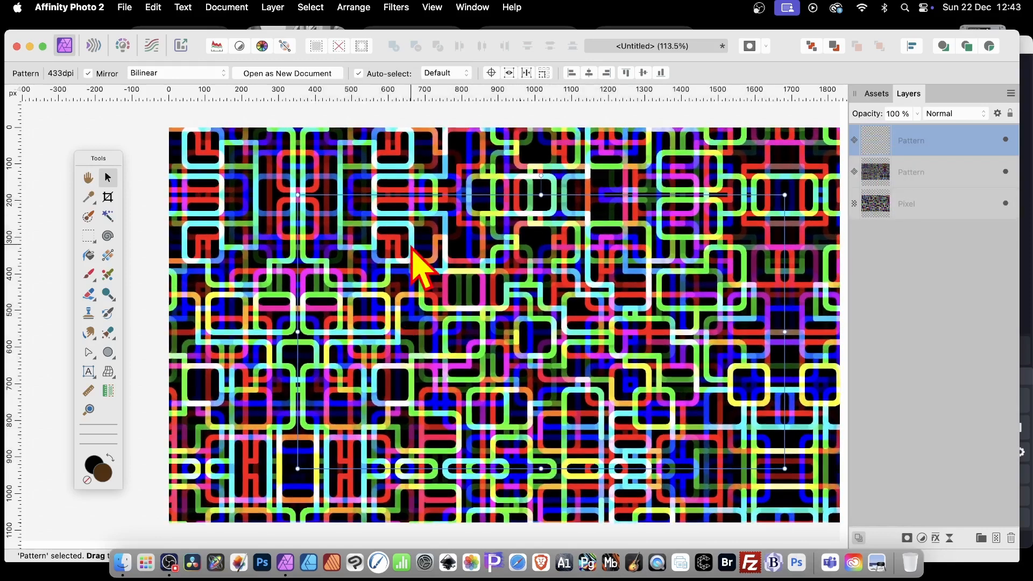
left_click(963, 114)
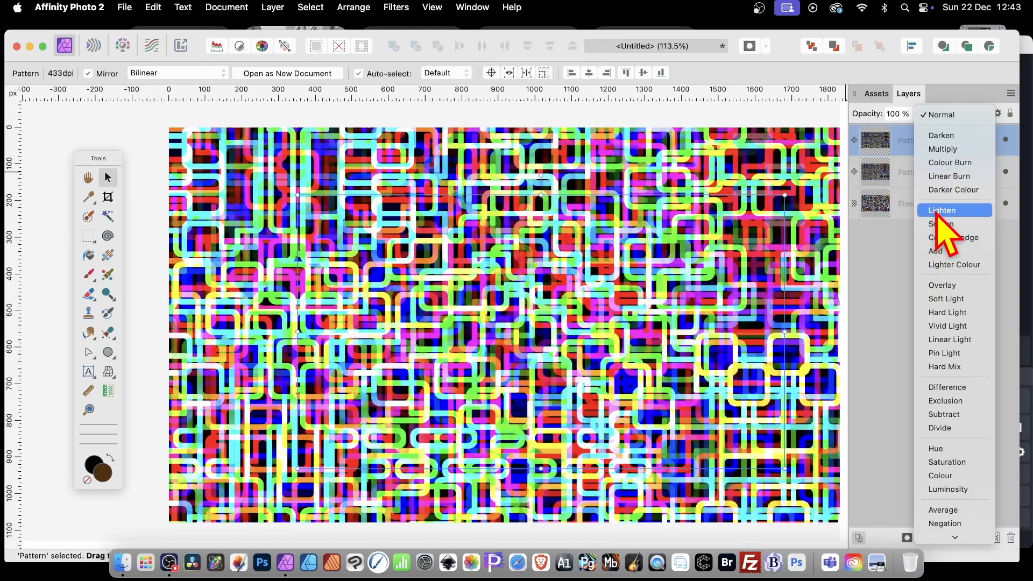
left_click(942, 210)
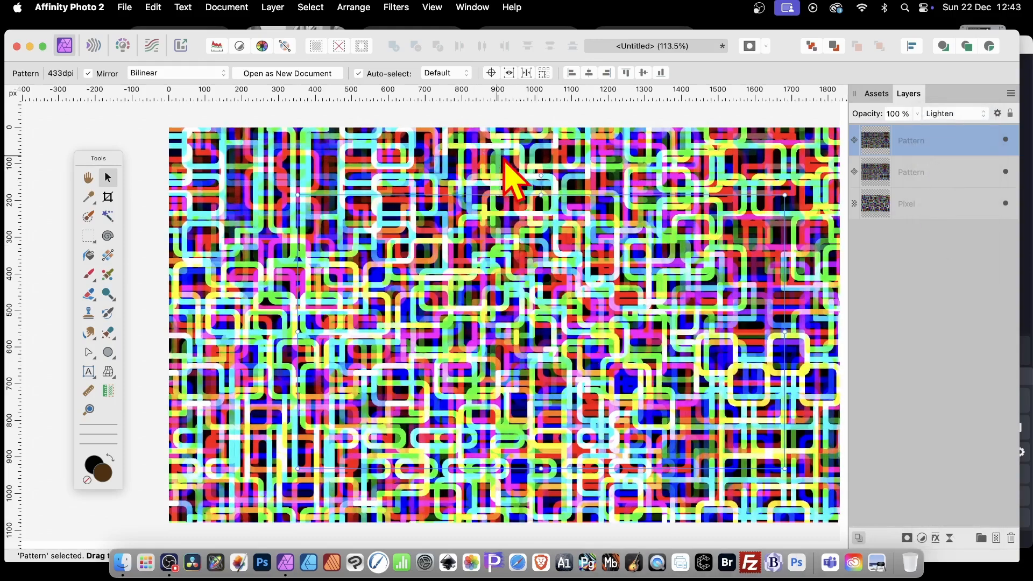
Try rotating the Lighten pattern copy a quarter turn, and delete that copy.
key("super+d")
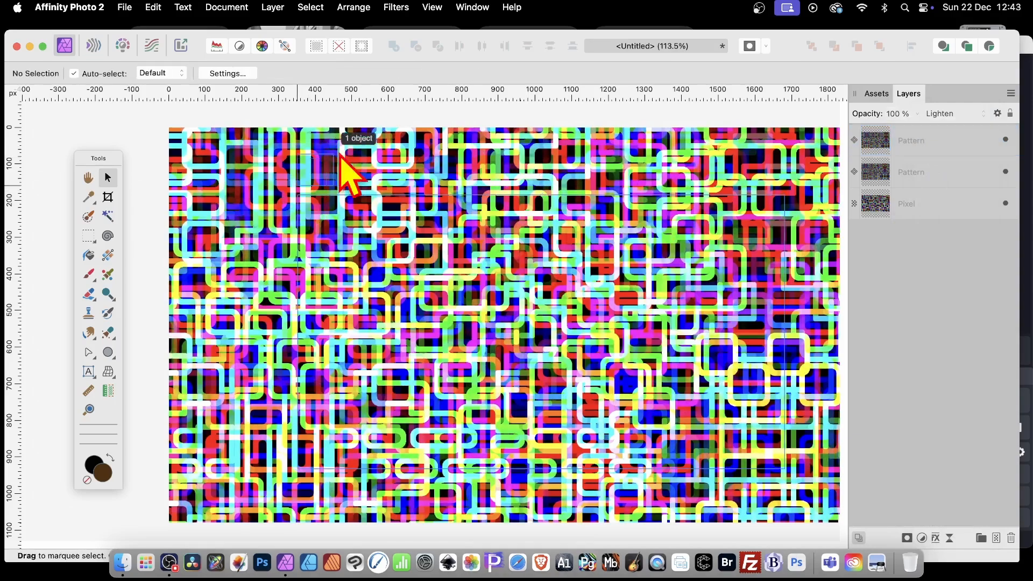
left_click(400, 234)
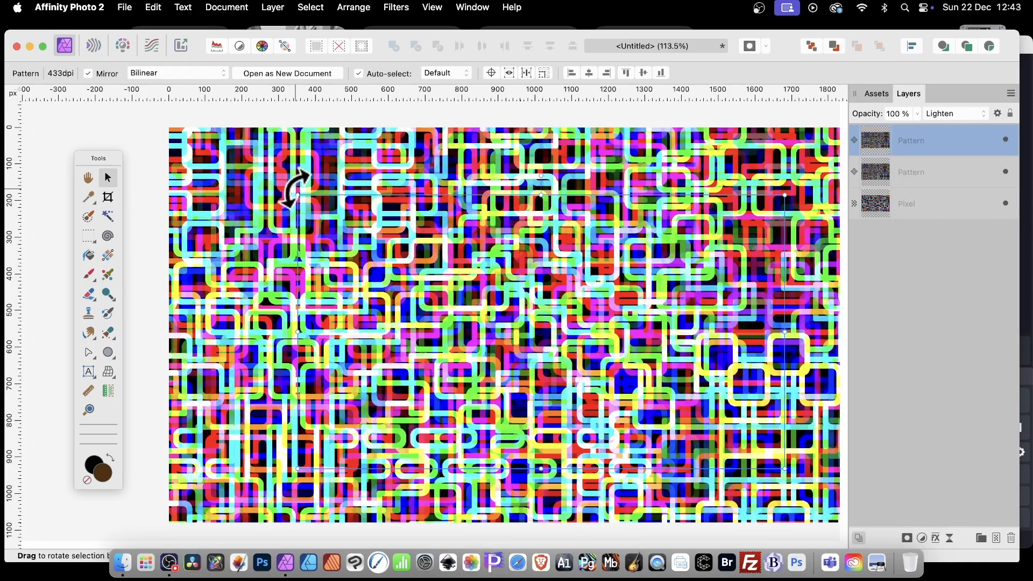
left_click_drag(293, 185, 645, 139)
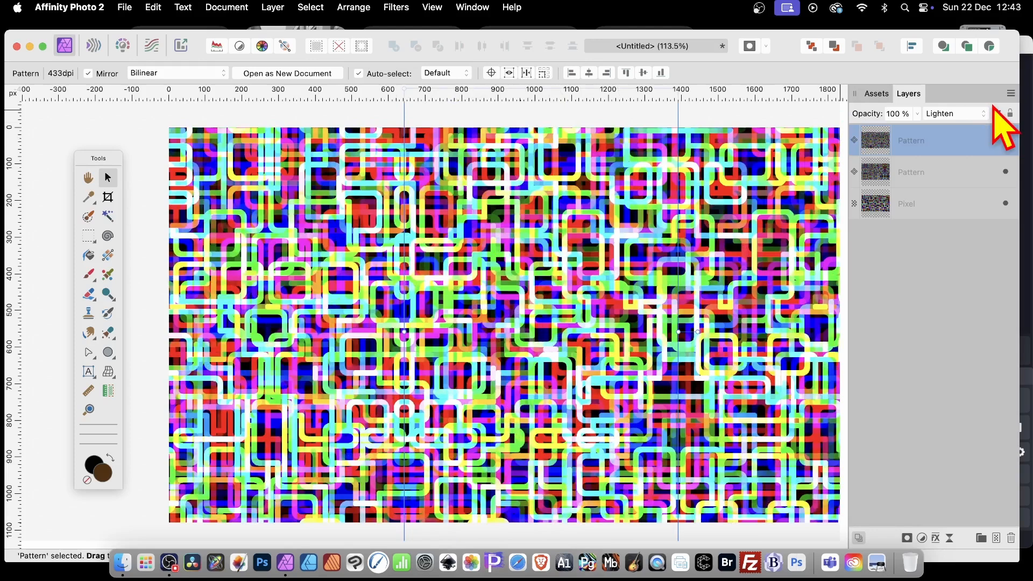
key("Delete")
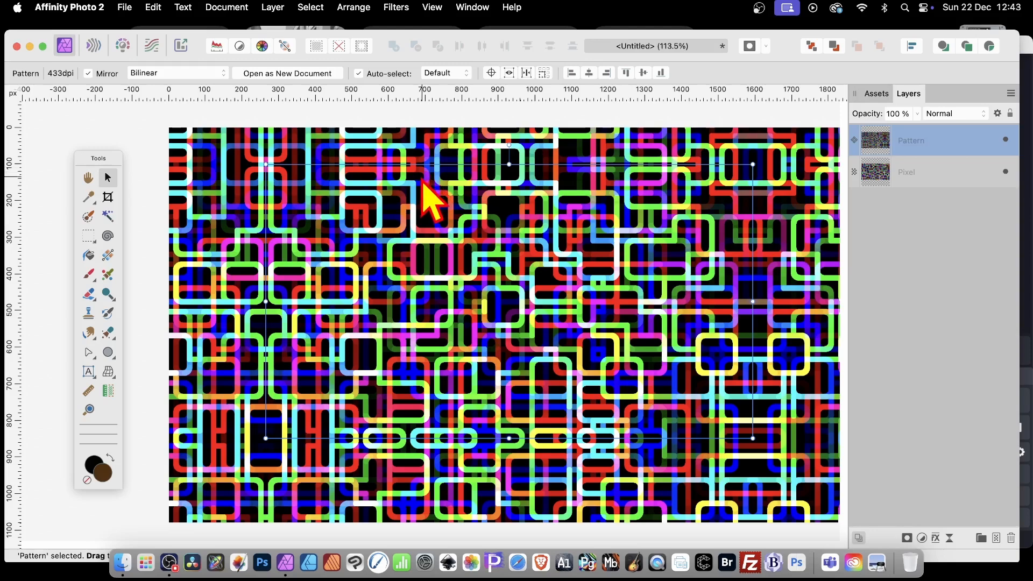
Apply the Mirror filter to the pattern layer with 8 mirrors and the origin moved left of the canvas centre.
left_click(397, 7)
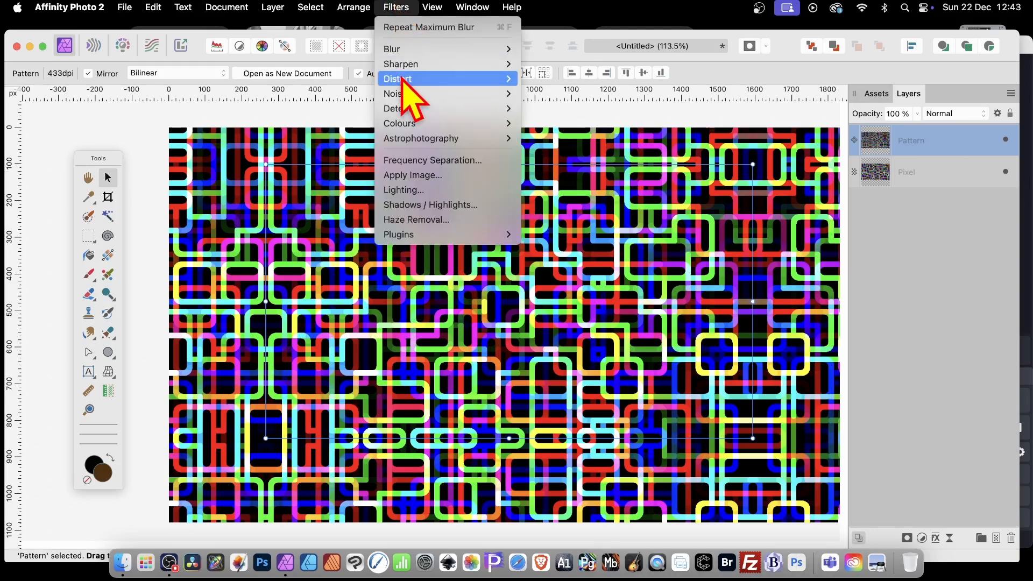
mouse_move(403, 78)
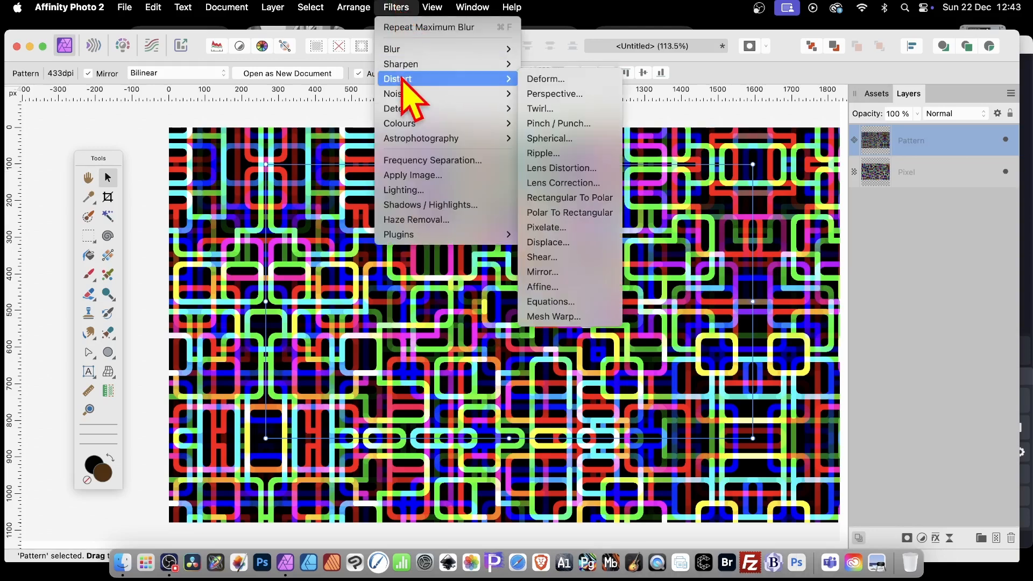
left_click(579, 276)
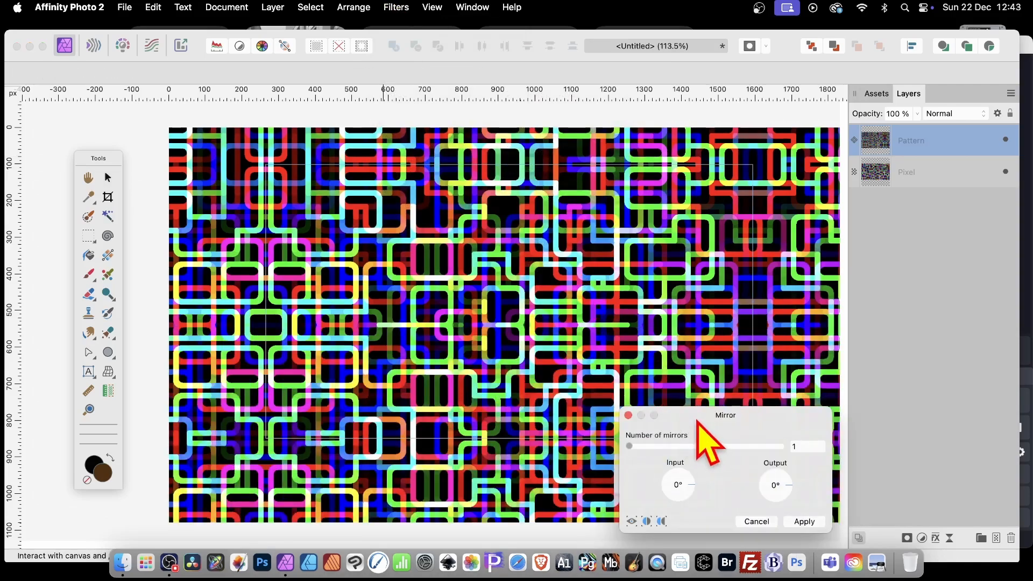
left_click_drag(699, 429, 567, 344)
left_click_drag(480, 346, 423, 347)
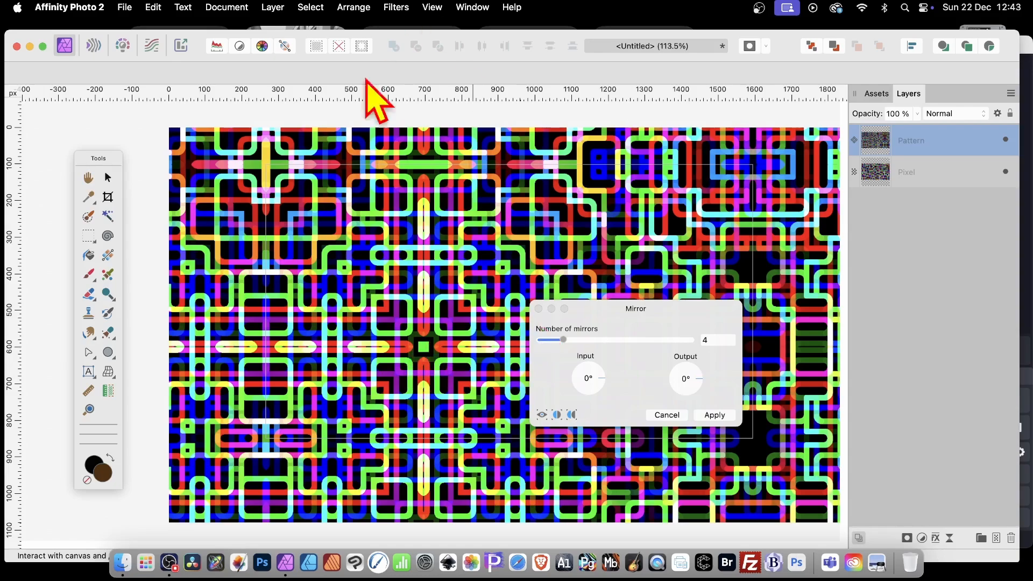
mouse_move(422, 346)
left_mouse_down()
mouse_move(430, 347)
mouse_move(419, 355)
left_mouse_up()
left_click_drag(564, 339, 594, 339)
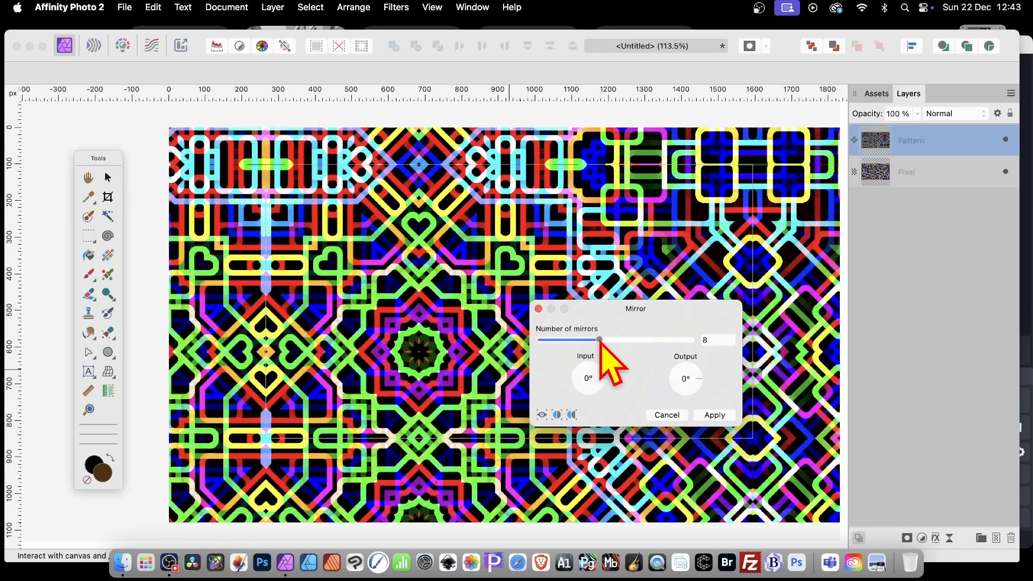
left_click_drag(429, 357, 378, 343)
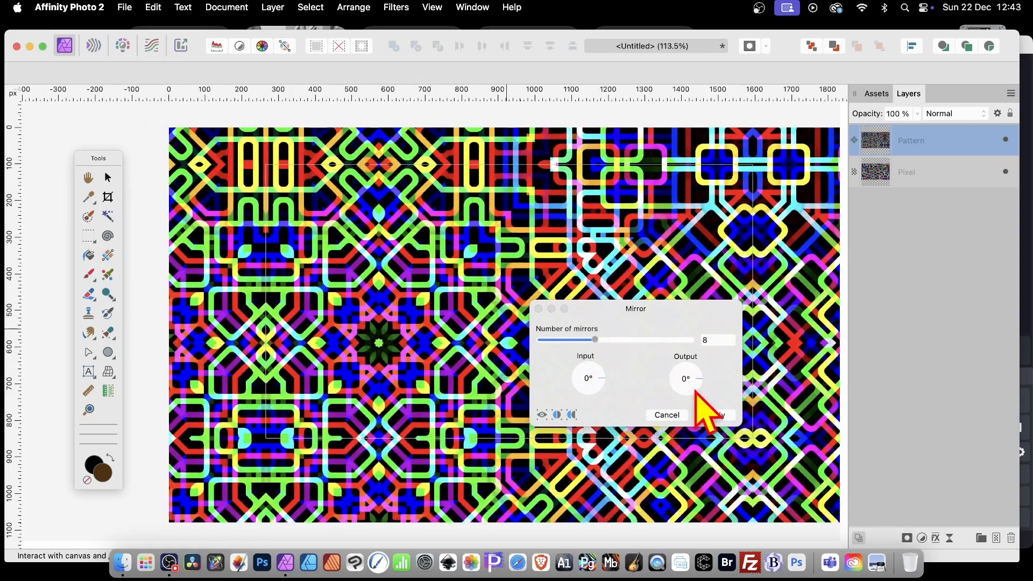
left_click(716, 412)
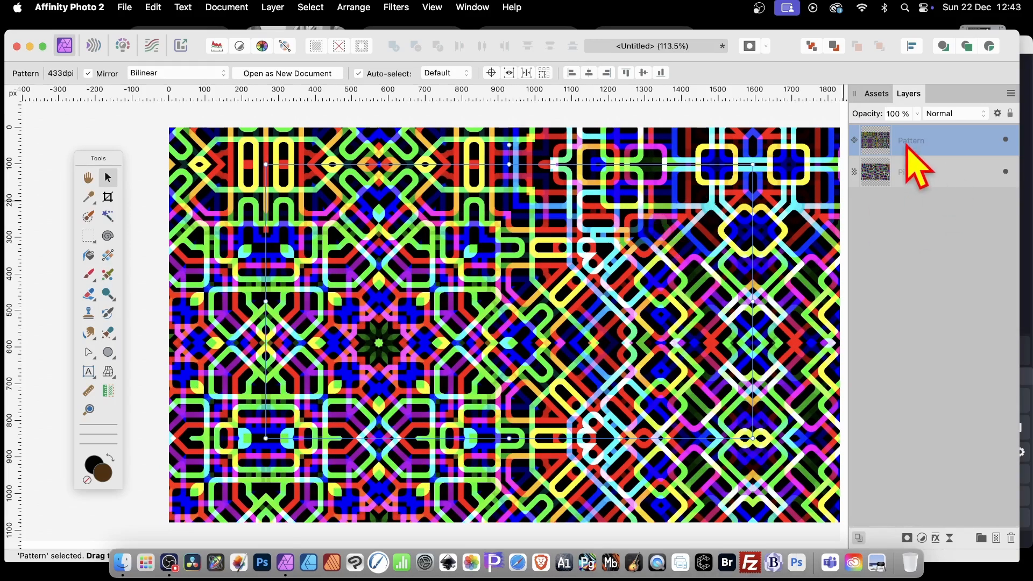
Delete the pattern layer, keeping only the pixel layer.
key("Delete")
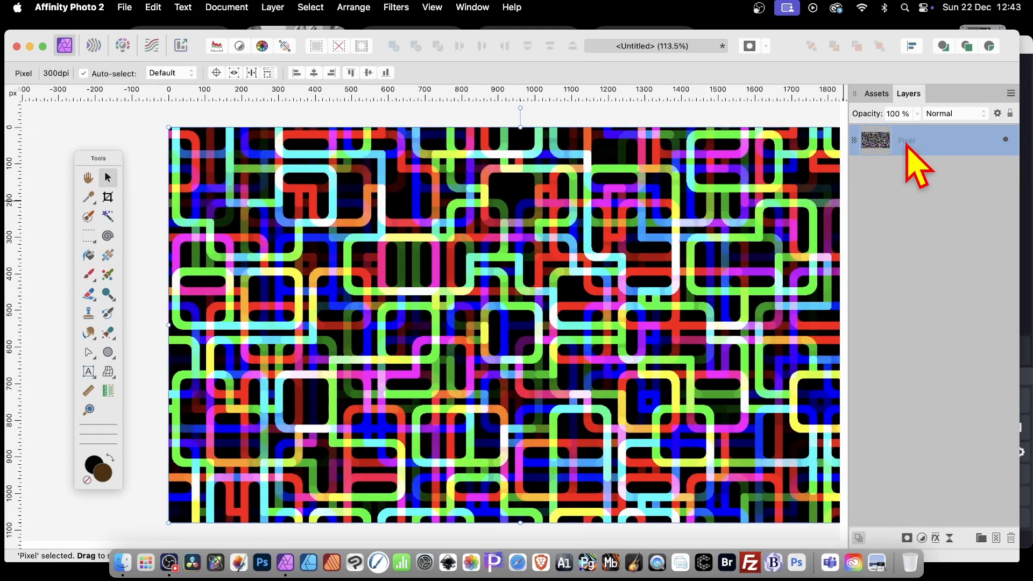
Apply the Mirror filter with 8 mirrors to the pixel layer to form a centred kaleidoscope.
left_click(396, 6)
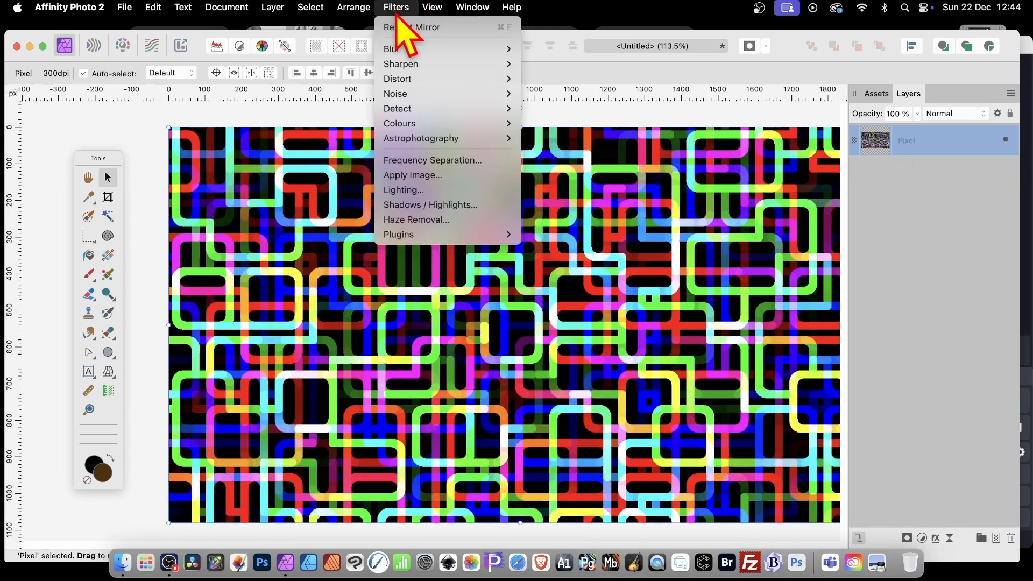
mouse_move(410, 80)
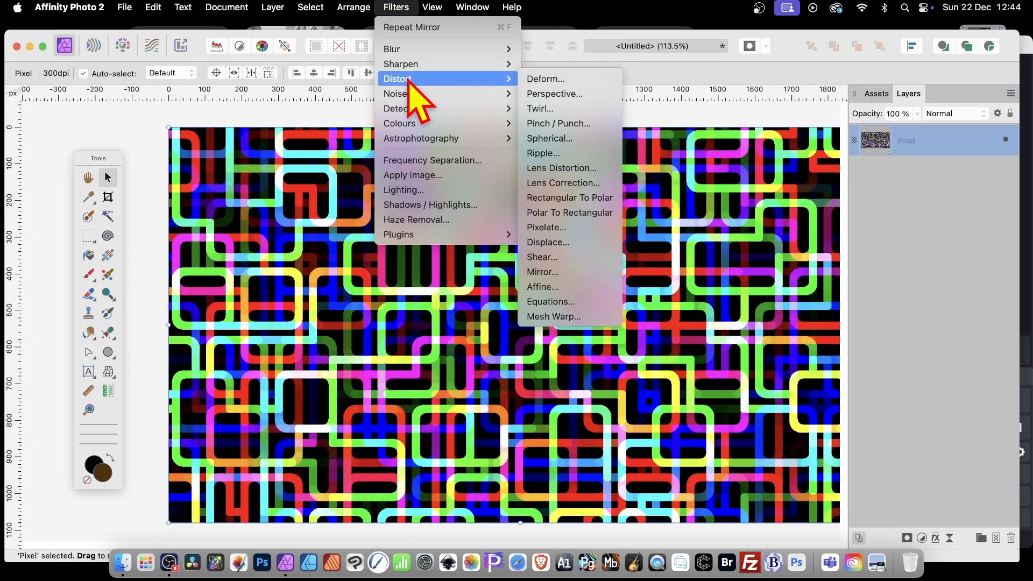
left_click(571, 271)
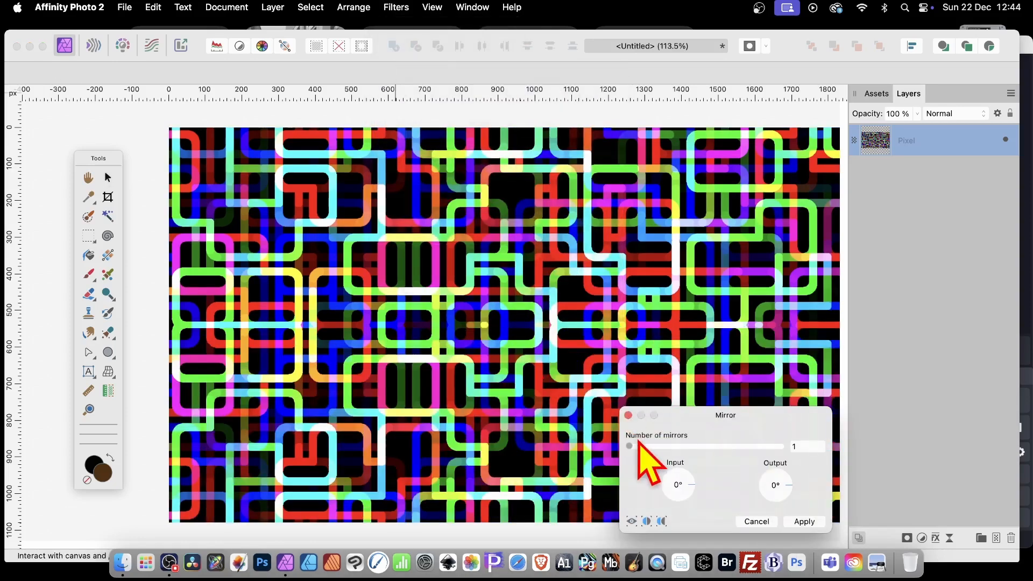
left_click_drag(630, 446, 654, 447)
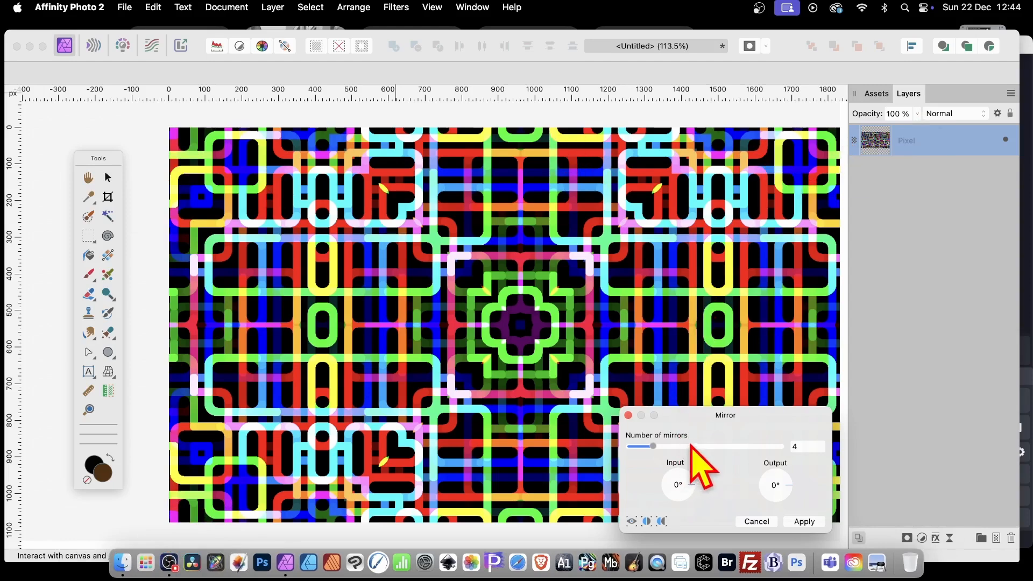
mouse_move(691, 446)
left_mouse_down()
mouse_move(703, 447)
mouse_move(685, 446)
left_mouse_up()
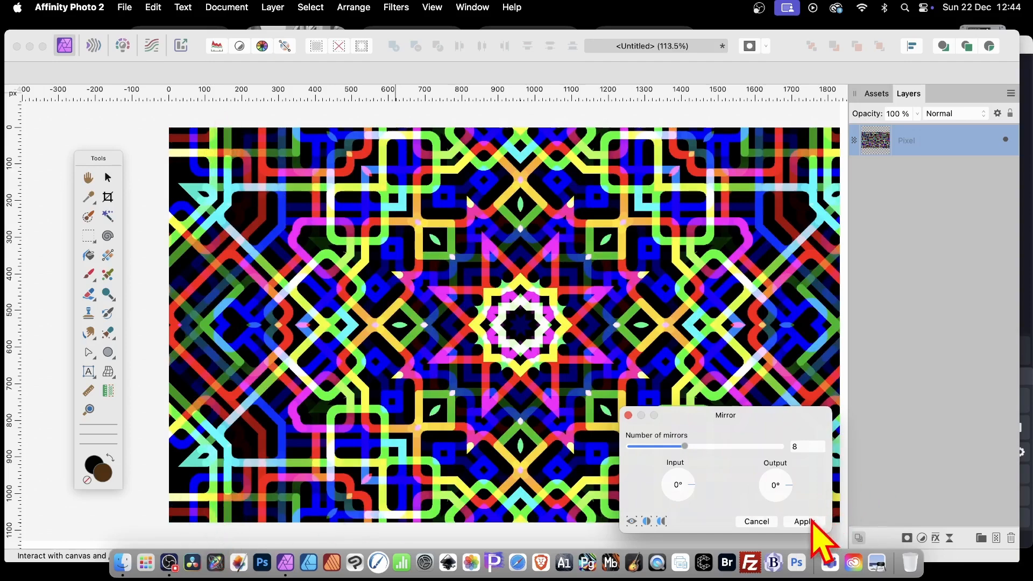
left_click(809, 522)
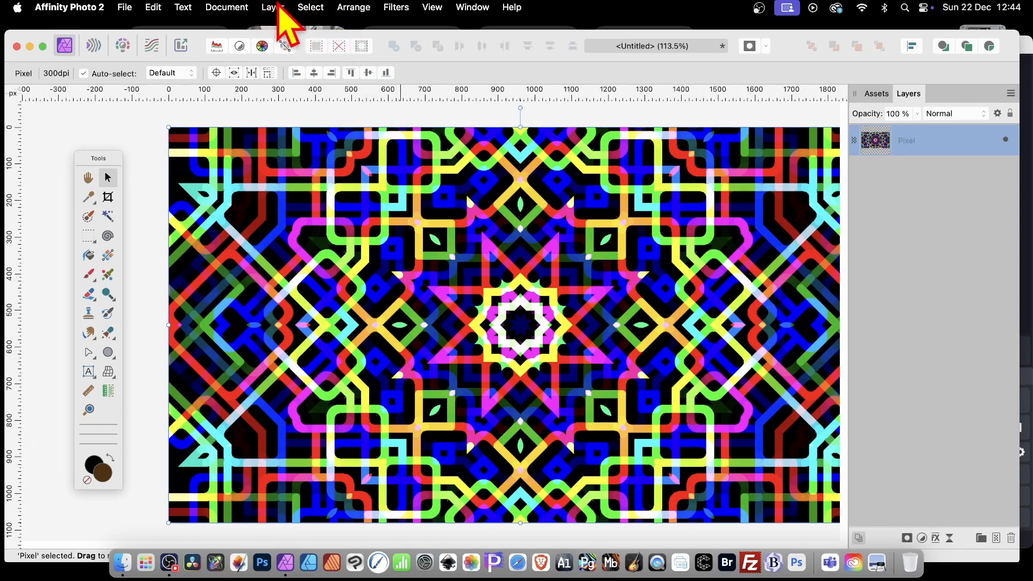
Add a Recolour adjustment with a blue hue over the kaleidoscope and merge it into the pixel layer.
left_click(274, 7)
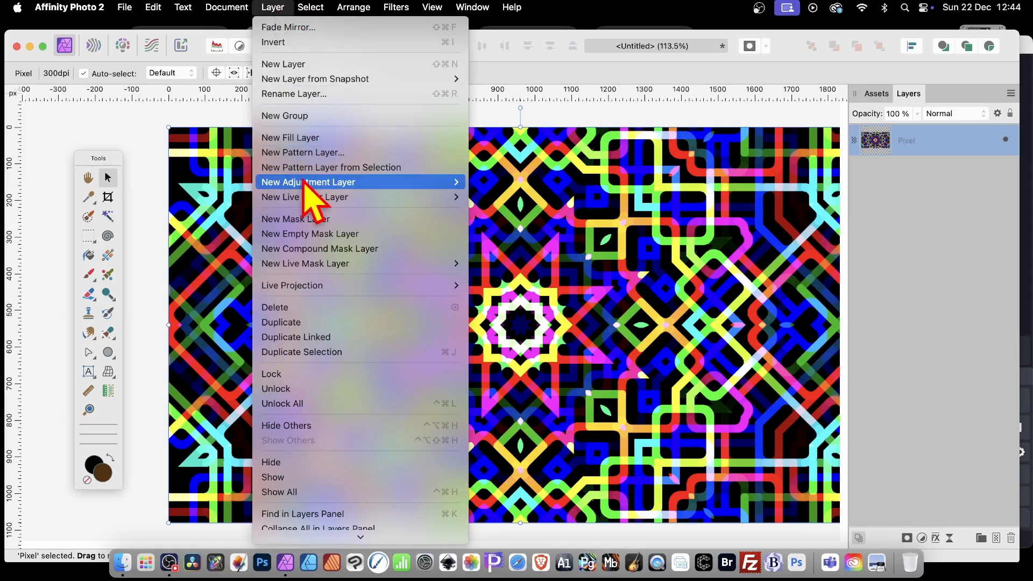
mouse_move(315, 183)
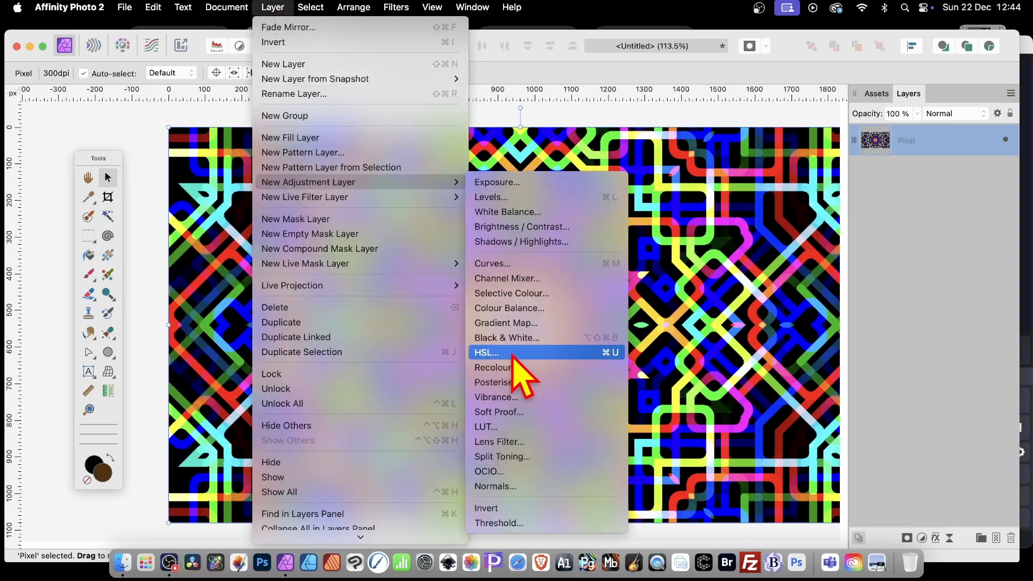
left_click(511, 367)
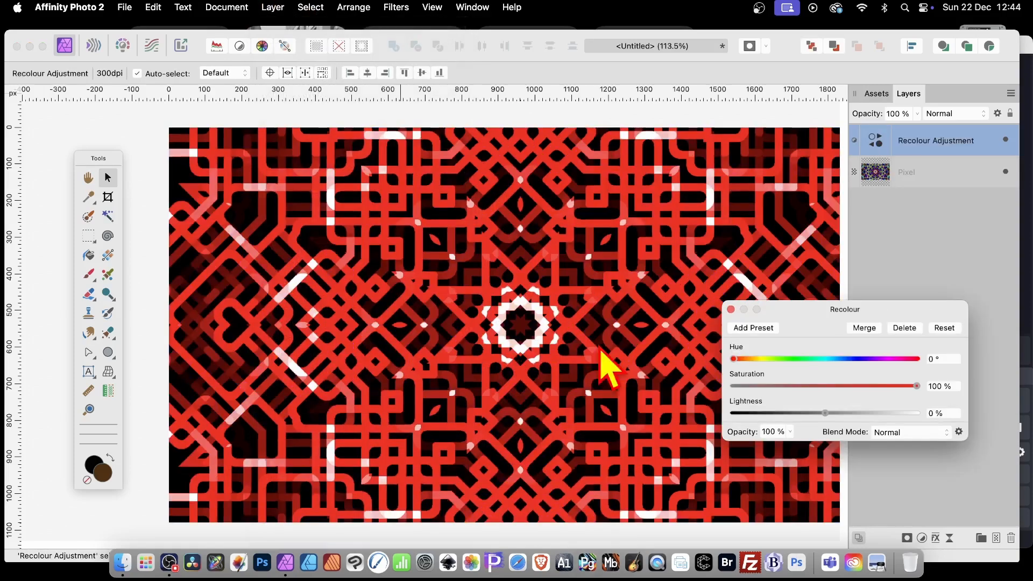
left_click_drag(835, 310, 671, 207)
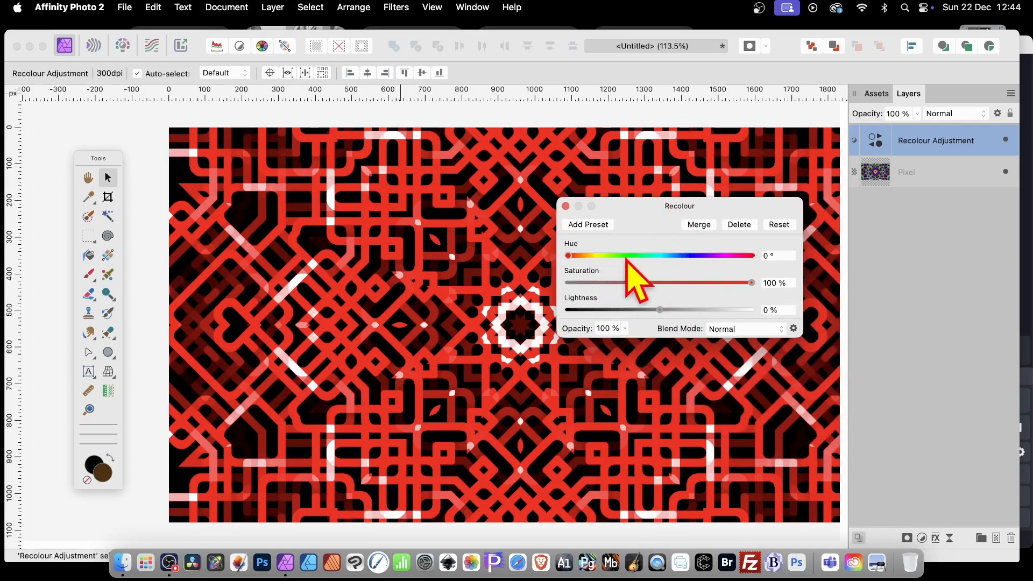
left_click_drag(590, 259, 703, 269)
left_click(697, 225)
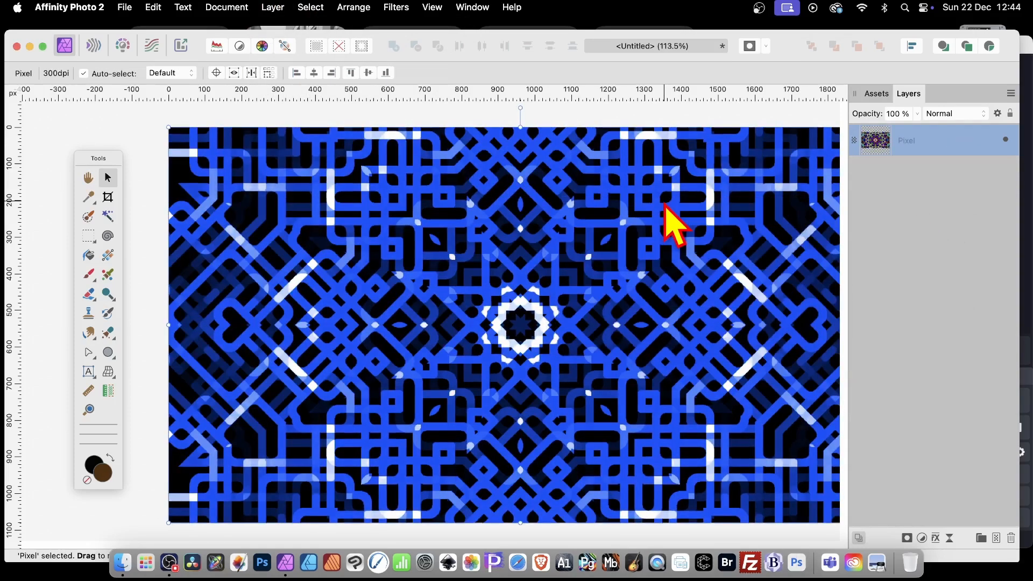
Undo the Recolour adjustment and the Mirror filter on the pixel layer.
key("super+z")
key("super+z")
key("super+z")
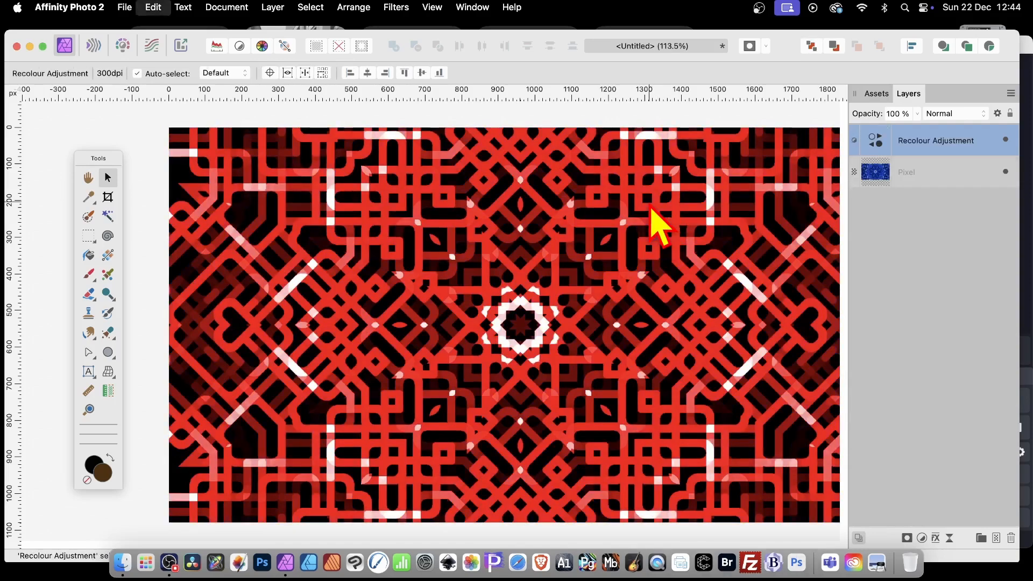
key("super+z")
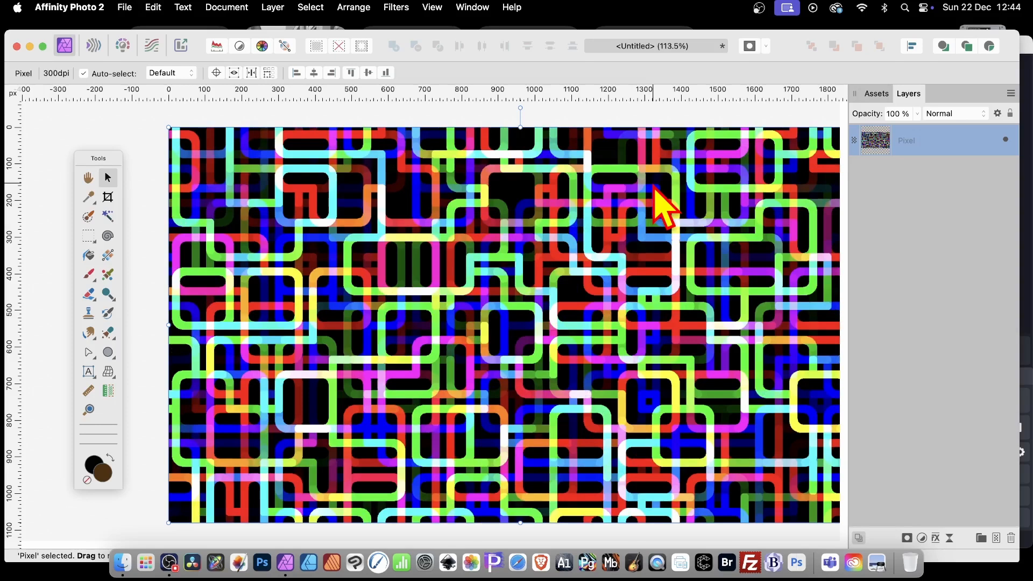
Apply a near-vertical Motion Blur to the outlines with a 45.1 px radius and 271° rotation.
left_click(397, 8)
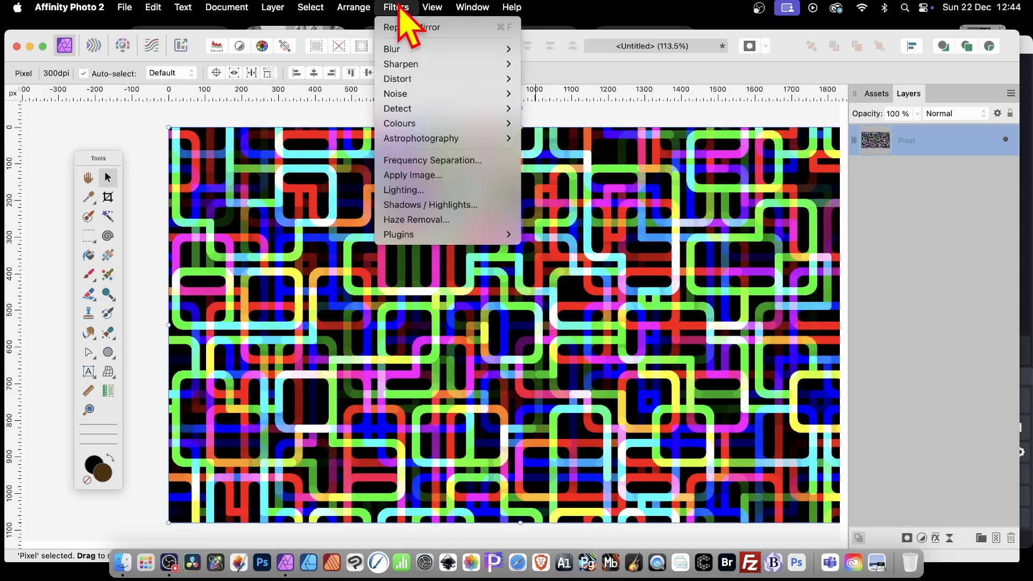
mouse_move(412, 110)
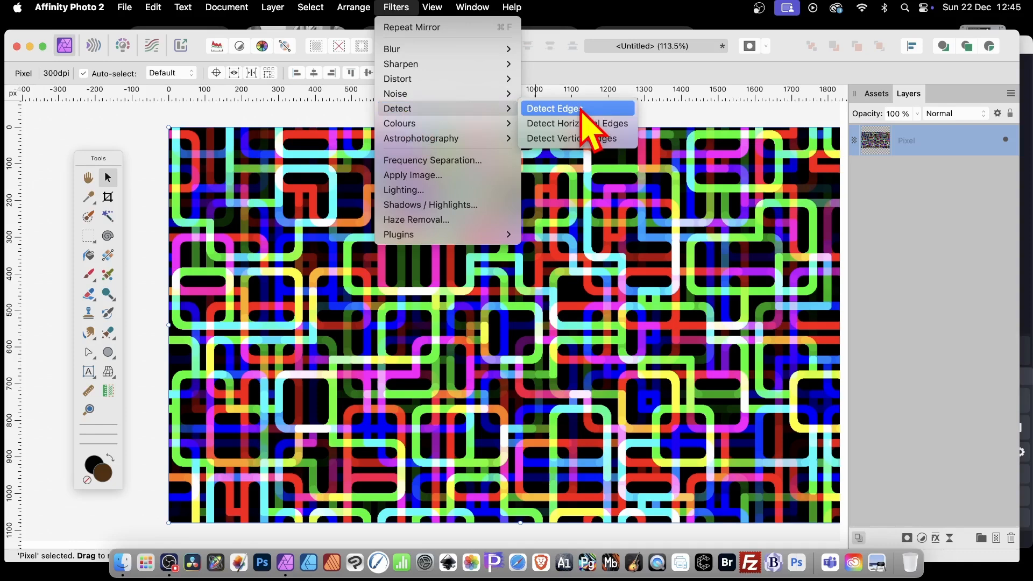
mouse_move(433, 49)
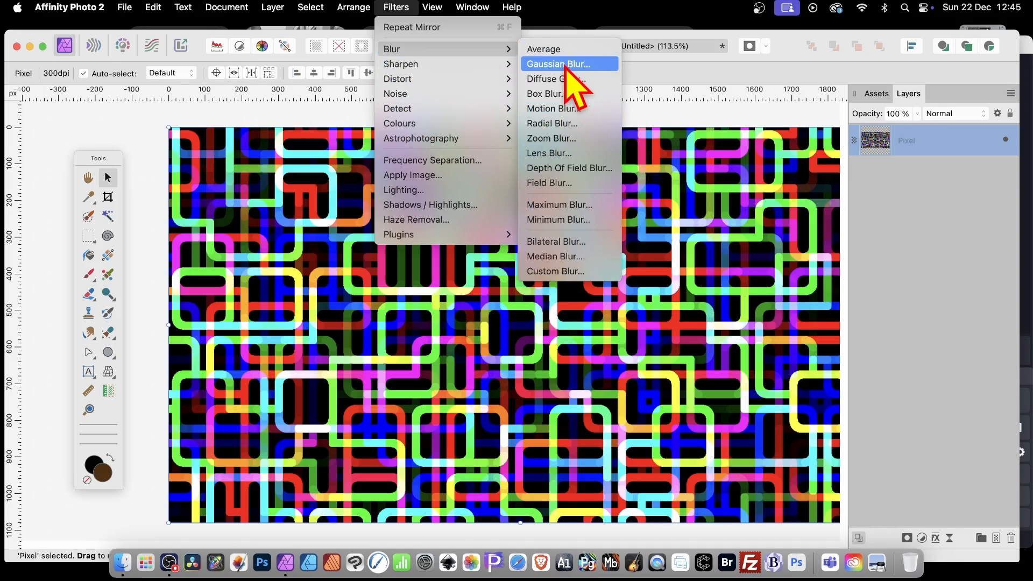
left_click(561, 110)
mouse_move(468, 309)
left_mouse_down()
mouse_move(477, 310)
mouse_move(470, 321)
mouse_move(465, 289)
left_mouse_up()
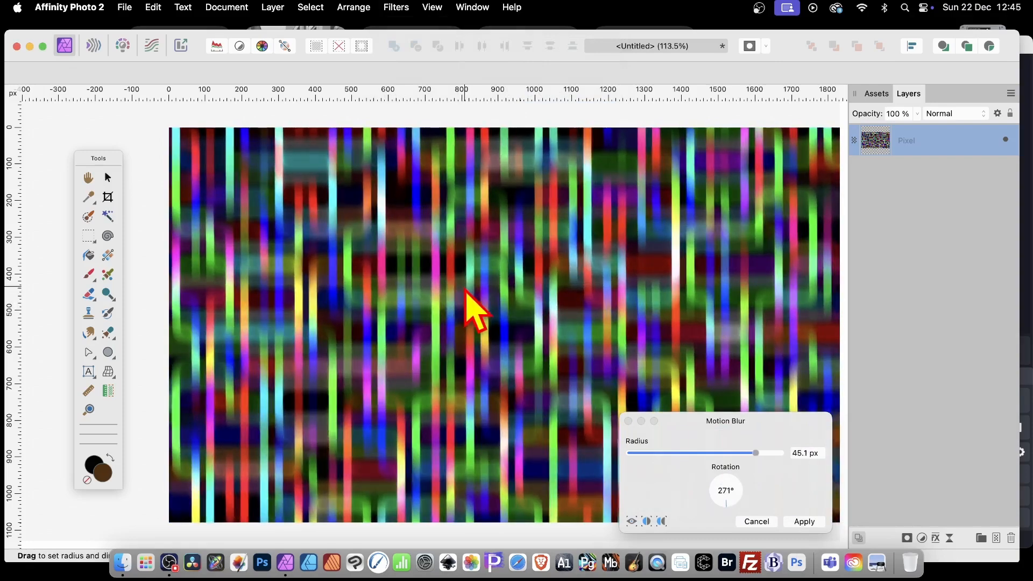
left_click(804, 521)
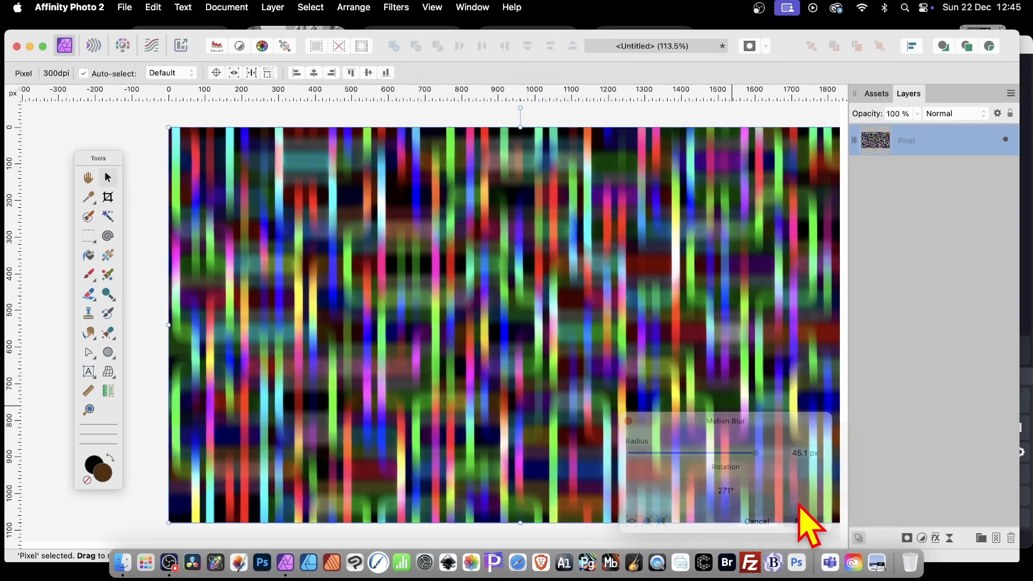